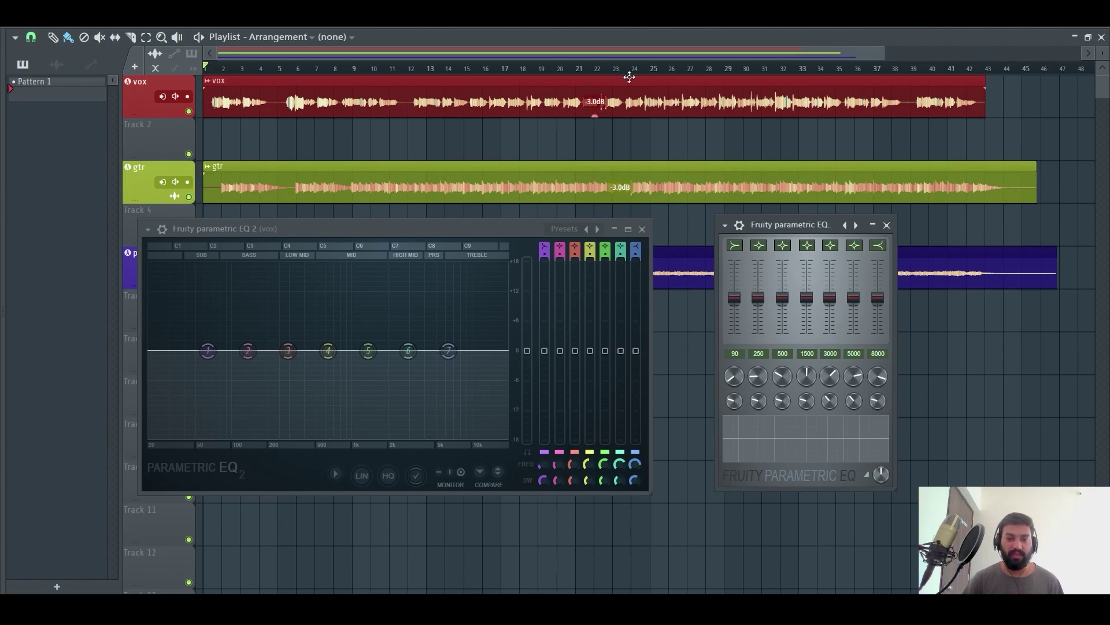
Step: Enlarge the Fruity parametric EQ 2 window of the vox track
left_click(628, 229)
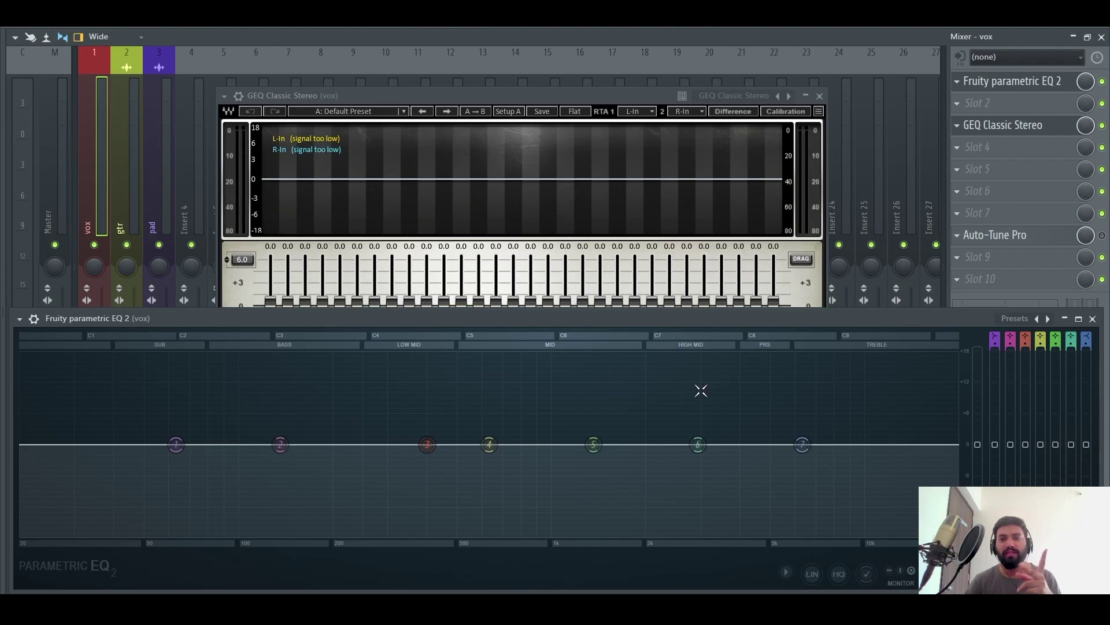
Step: Raise and lower the 630 Hz fader in GEQ Classic Stereo, ending at 0.2 dB, and close the plugin window
left_click(488, 99)
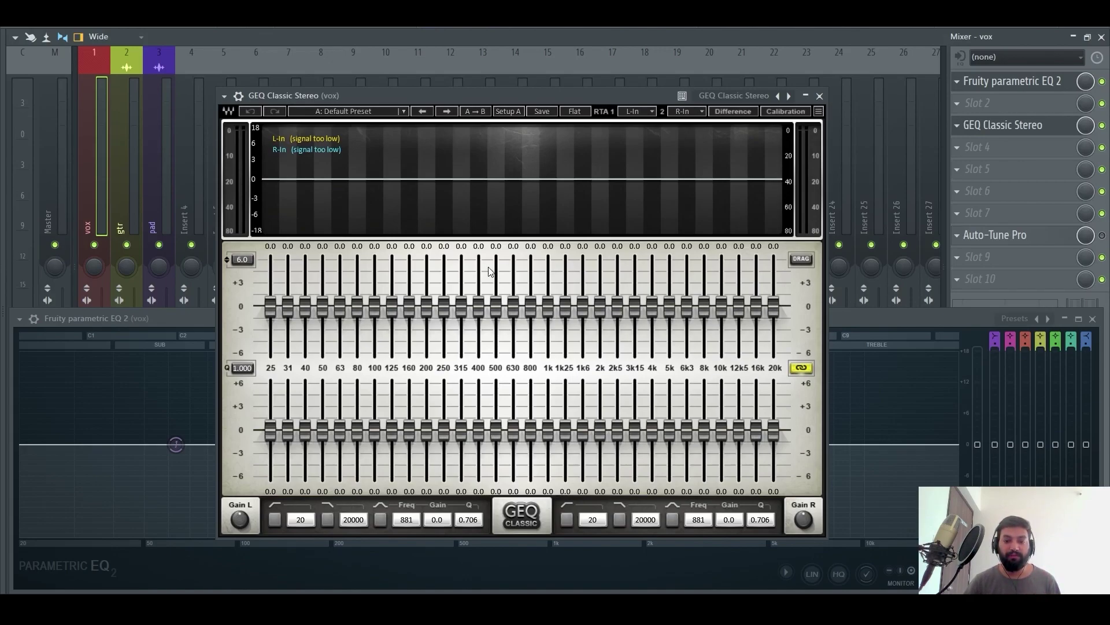
left_click_drag(513, 310, 513, 280)
left_click_drag(513, 405, 513, 428)
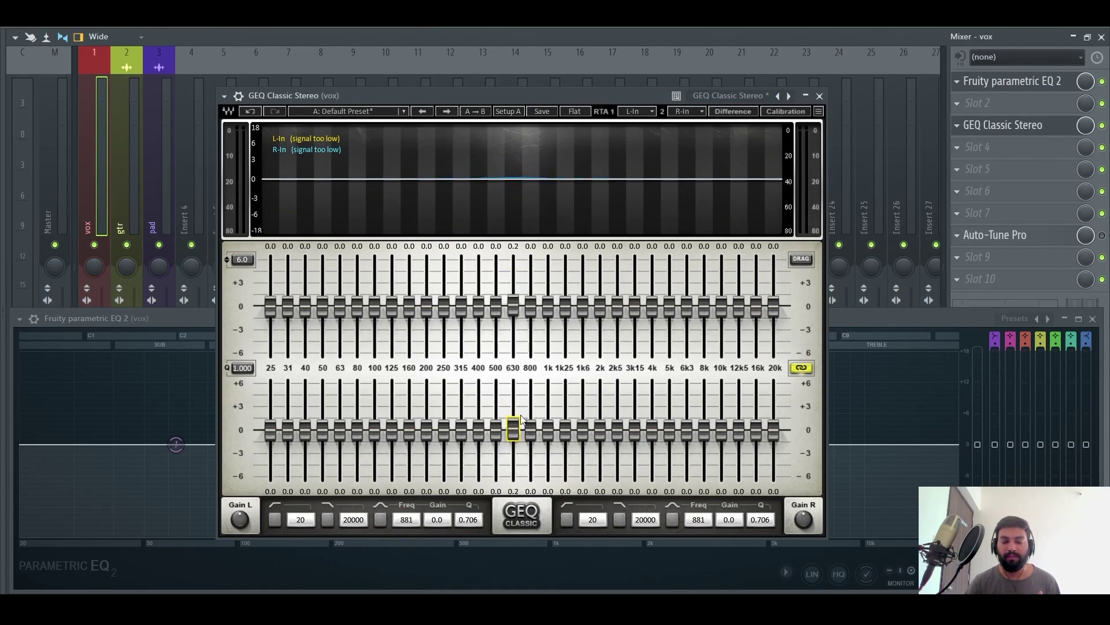
left_click(820, 96)
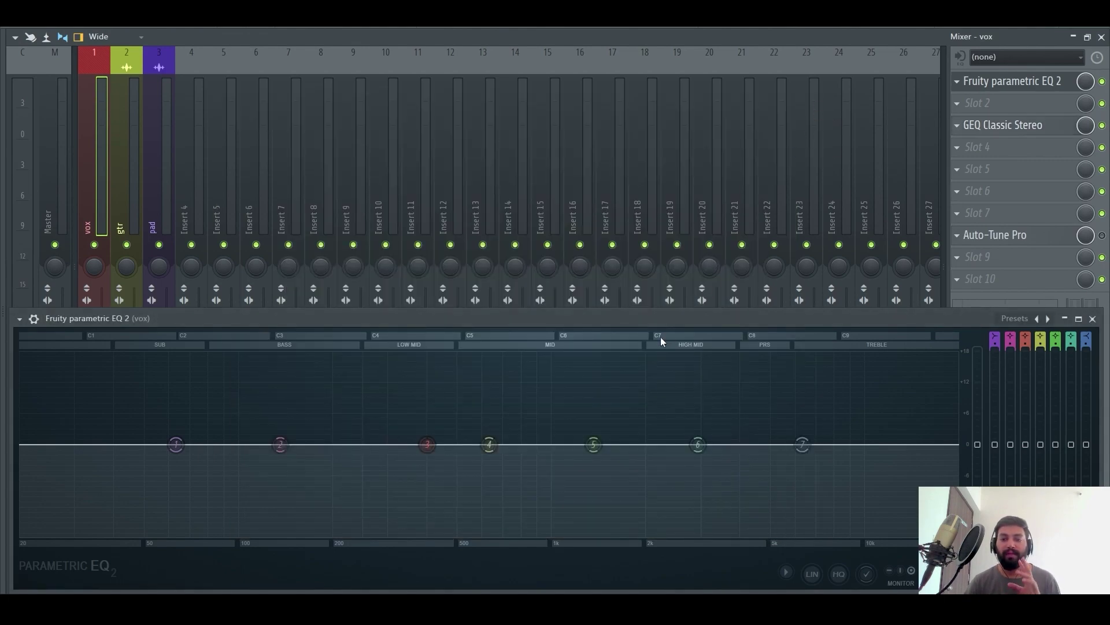
Step: Make the Fruity parametric EQ 2 window taller and shape band 4 into a narrow cut of about -7 dB
left_click_drag(654, 312, 682, 155)
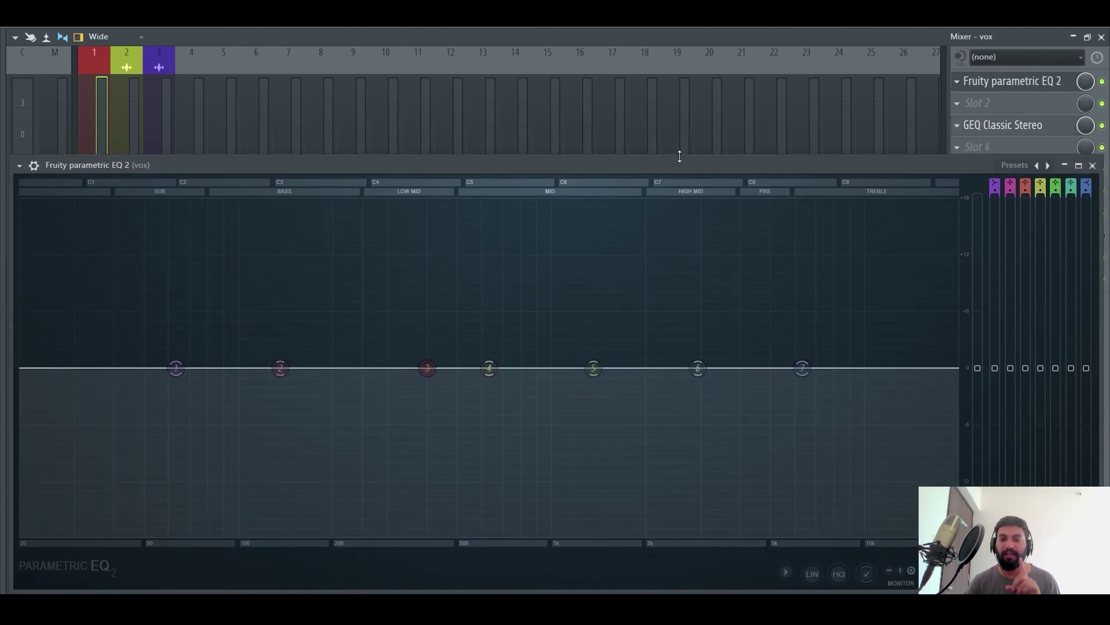
left_click_drag(489, 368, 462, 244)
scroll(502, 299, "down", 5)
left_click_drag(641, 292, 485, 437)
Step: Set the filter type of band 4 to Low pass
right_click(485, 438)
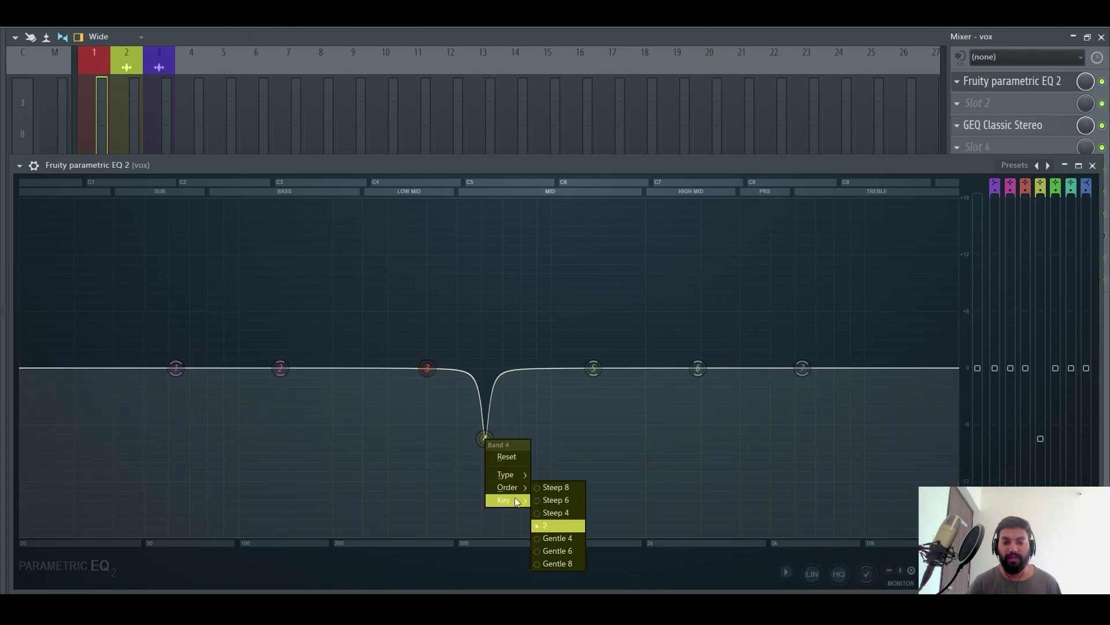
mouse_move(518, 478)
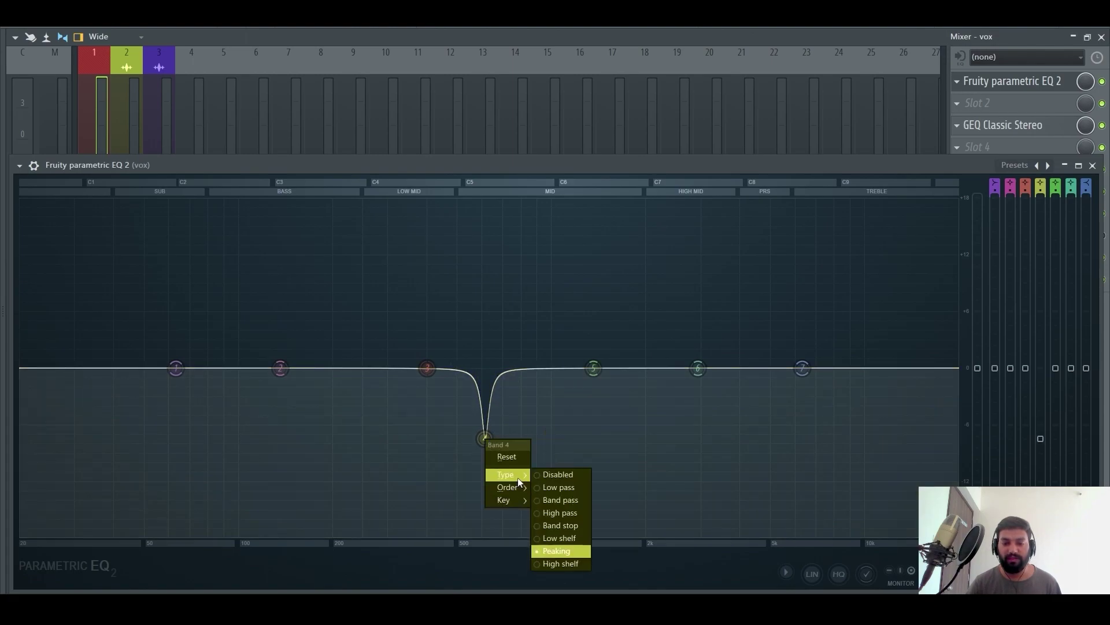
left_click(549, 486)
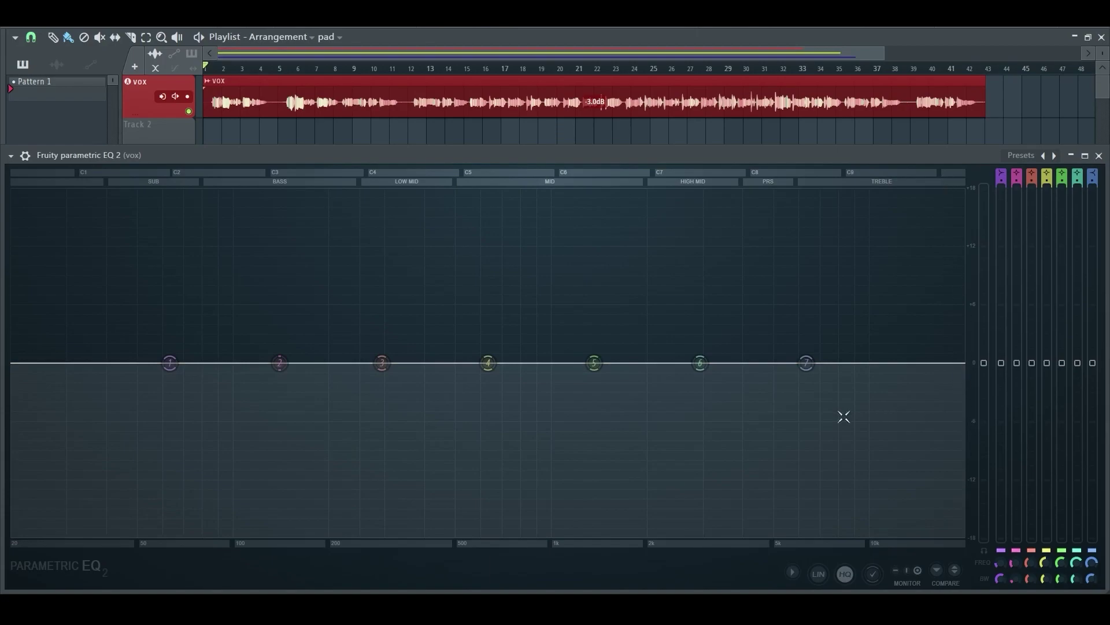
Step: Boost band 2 by about 3 dB and flatten it again, and raise the band 1 low shelf by about 4 dB
mouse_move(279, 362)
left_mouse_down()
mouse_move(280, 340)
mouse_move(286, 375)
mouse_move(265, 444)
mouse_move(273, 340)
mouse_move(285, 362)
left_mouse_up()
left_click_drag(285, 362, 285, 330)
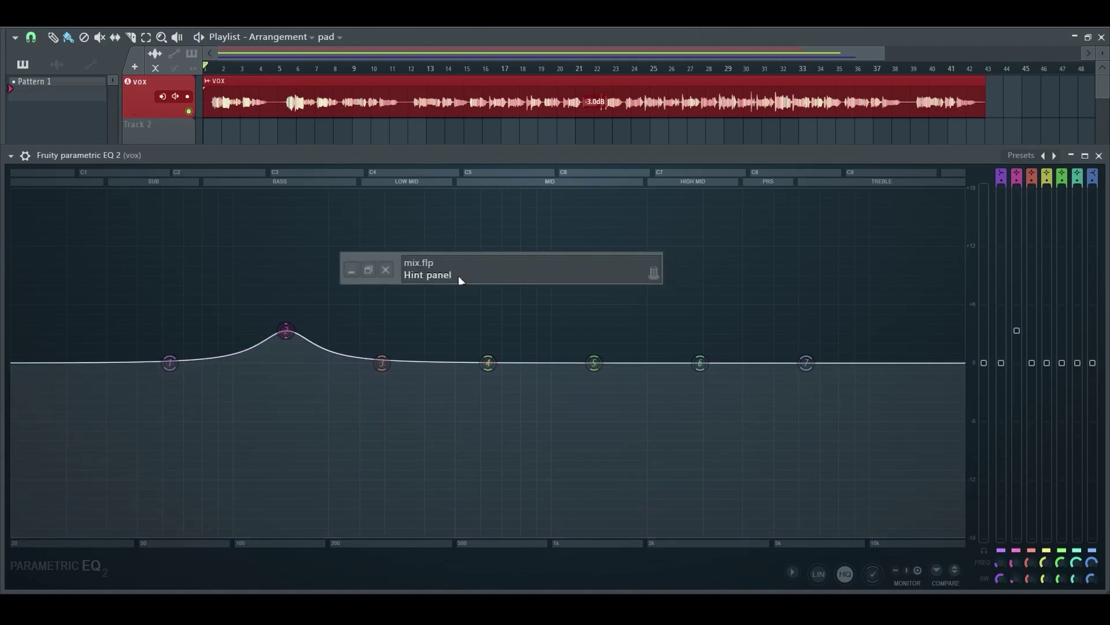
left_click_drag(286, 330, 276, 363)
left_click_drag(170, 363, 181, 325)
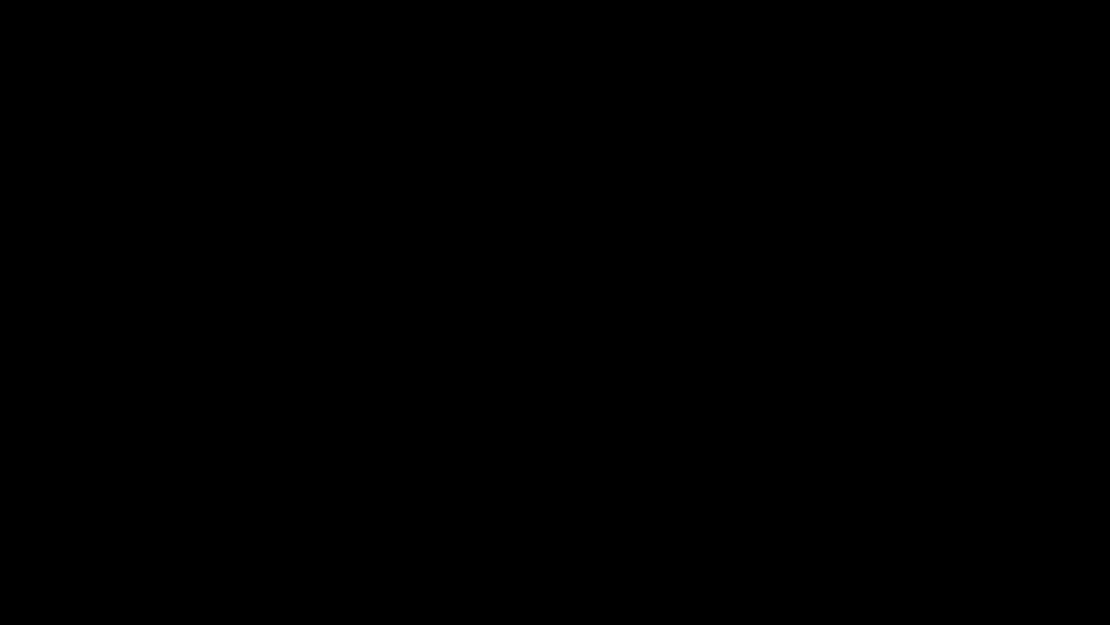
Step: Boost band 2 to about 18 dB near 142 Hz and vary its bandwidth between narrow and wide
left_click_drag(276, 362, 281, 191)
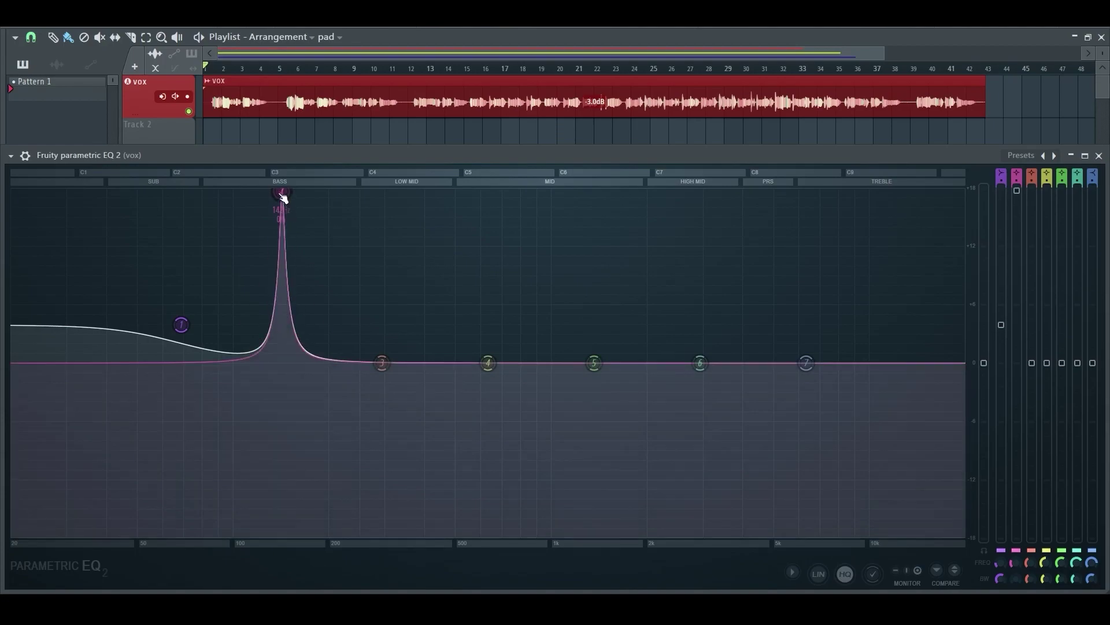
scroll(283, 197, "down", 5)
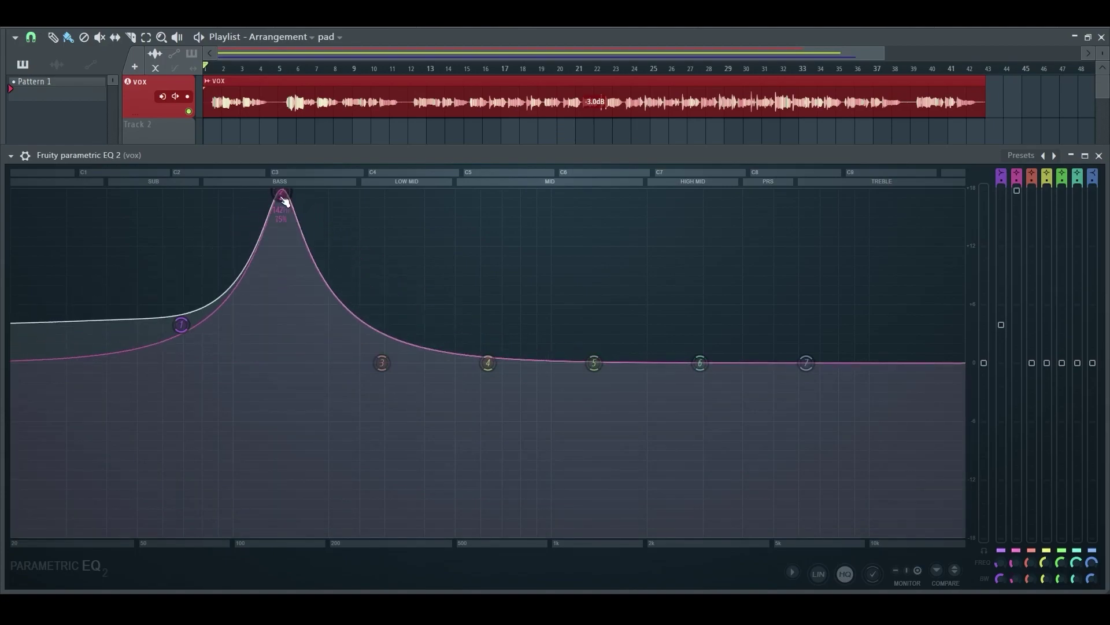
scroll(283, 199, "up", 5)
scroll(285, 201, "down", 6)
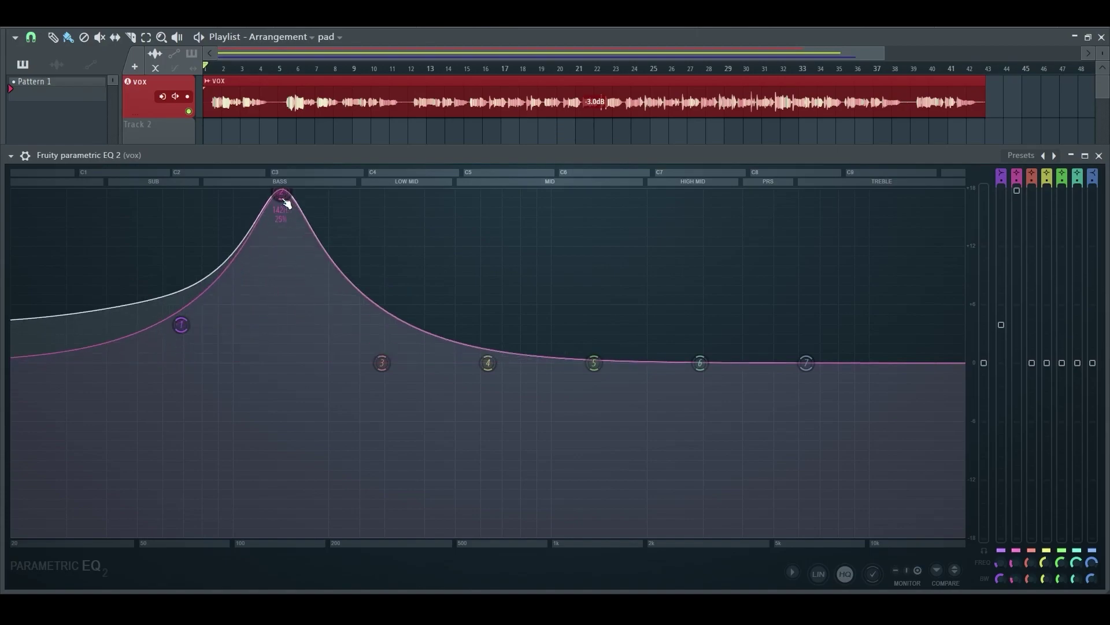
scroll(287, 200, "up", 3)
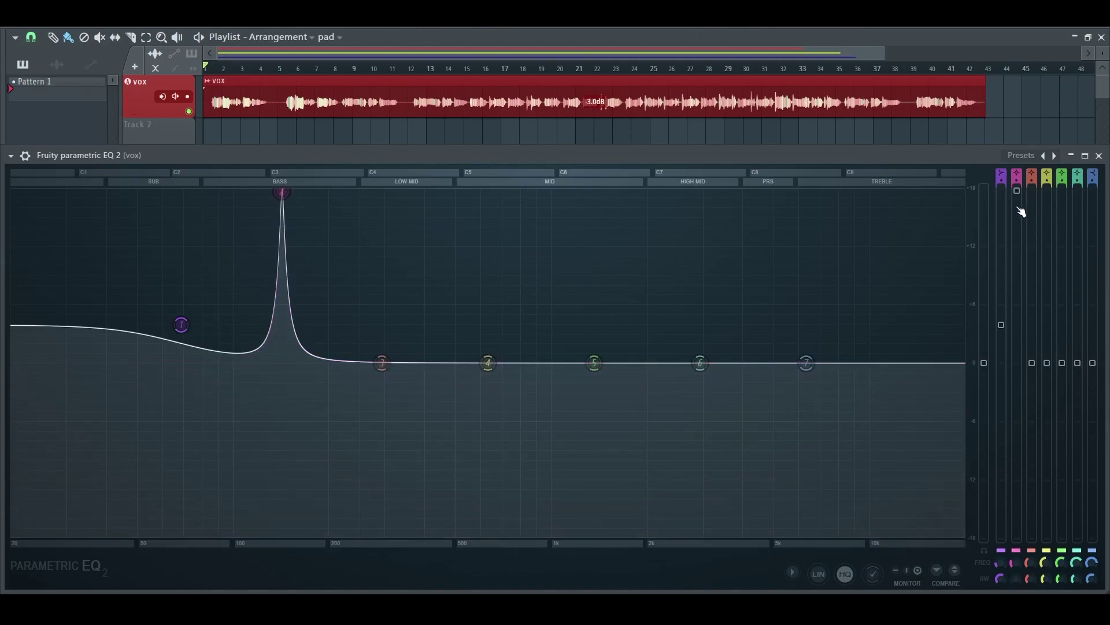
Step: Lower the gain of band 2 to about -5 dB and widen its bandwidth
left_click_drag(1022, 214, 1018, 408)
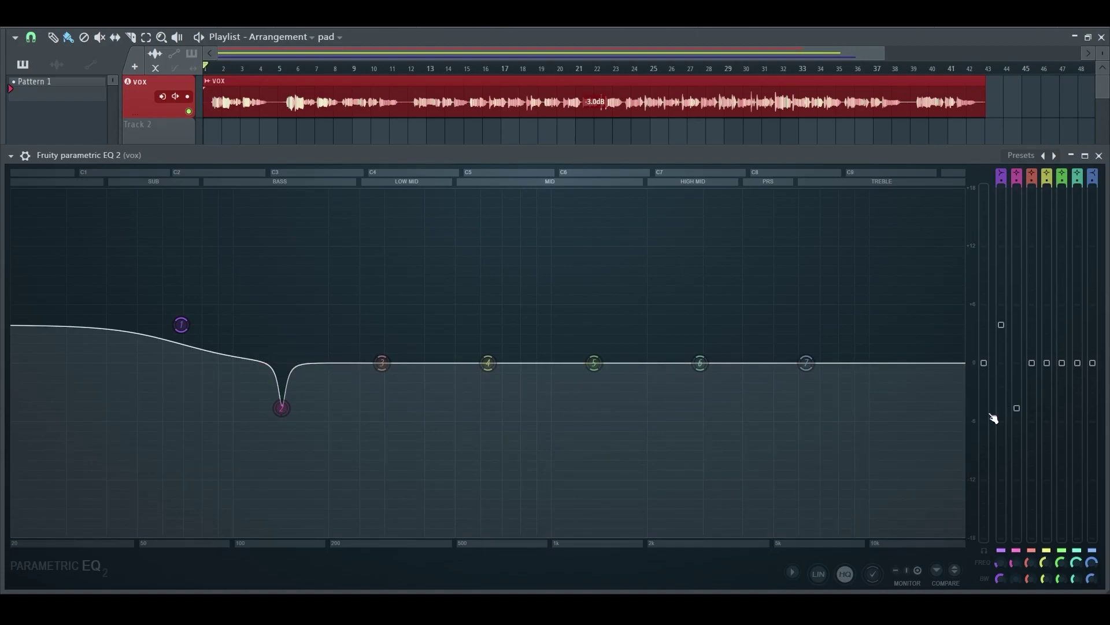
mouse_move(1017, 580)
left_mouse_down()
mouse_move(1016, 555)
mouse_move(1015, 582)
left_mouse_up()
mouse_move(1022, 418)
left_mouse_down()
mouse_move(1022, 335)
mouse_move(1022, 424)
left_mouse_up()
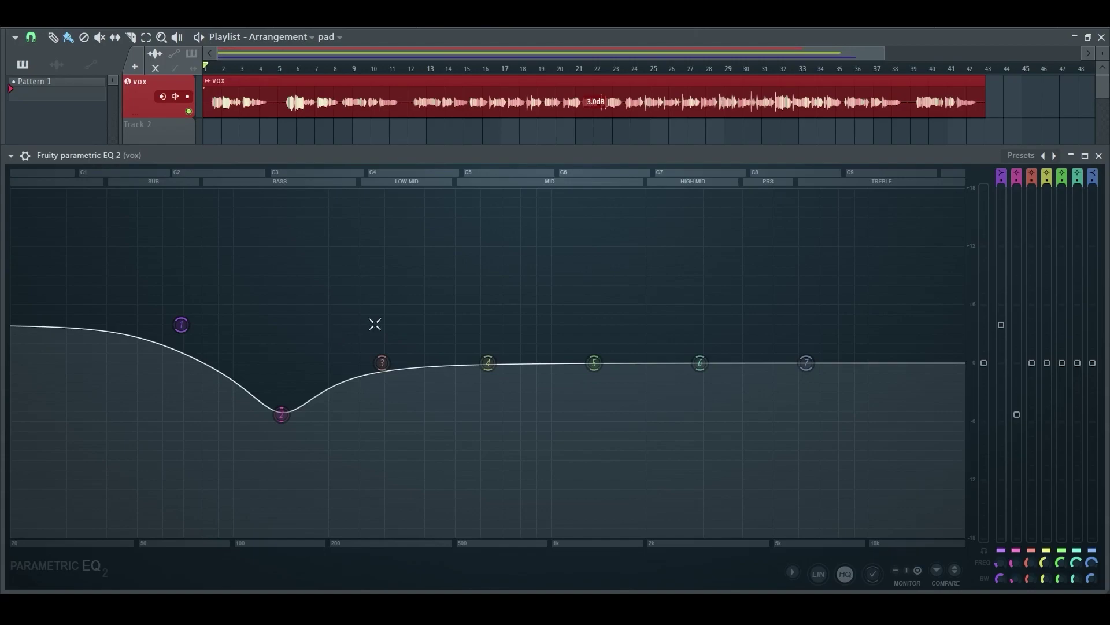
Step: Boost band 4 by about 13 dB and reset the band to its default
left_click_drag(487, 363, 484, 235)
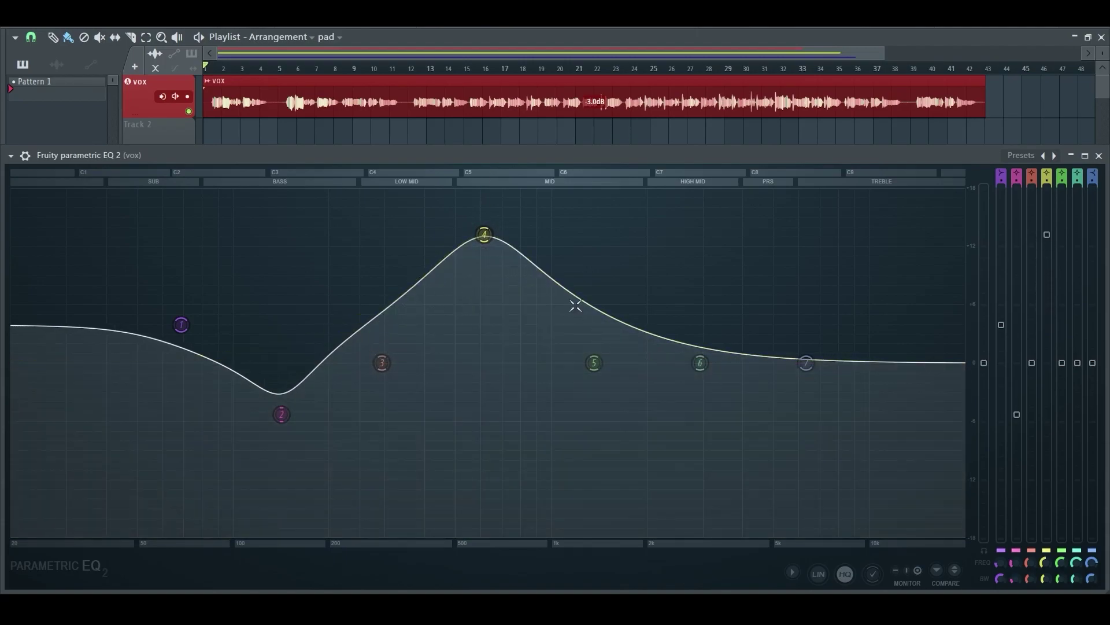
right_click(485, 236)
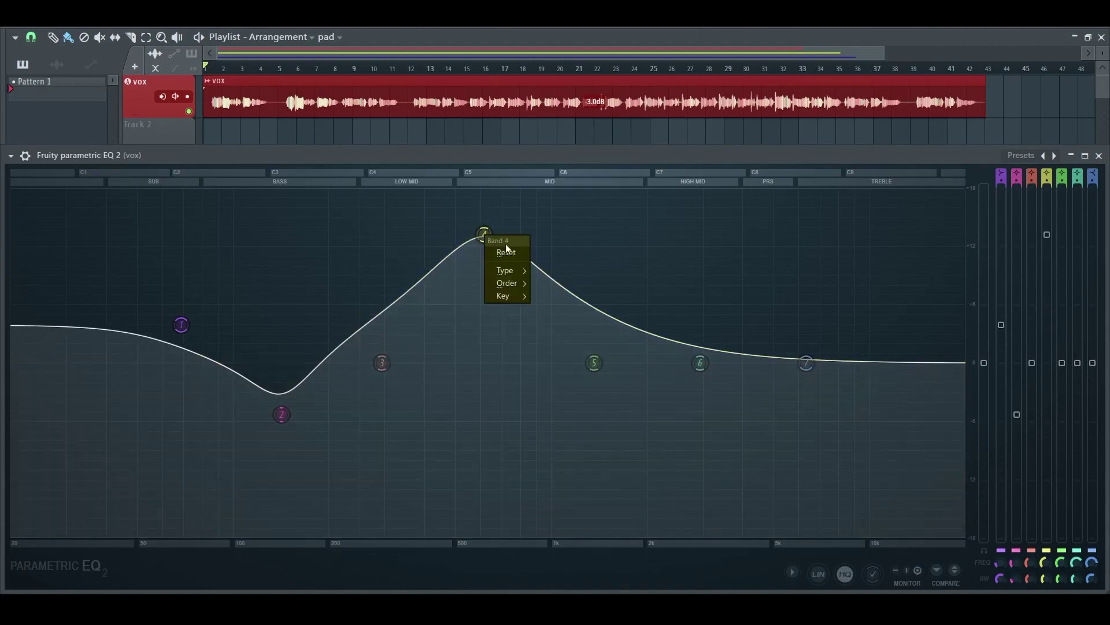
left_click(506, 253)
Step: Narrow the bandwidth of band 2 and move it to a cut of about -10 dB near 240 Hz
scroll(286, 422, "down", 5)
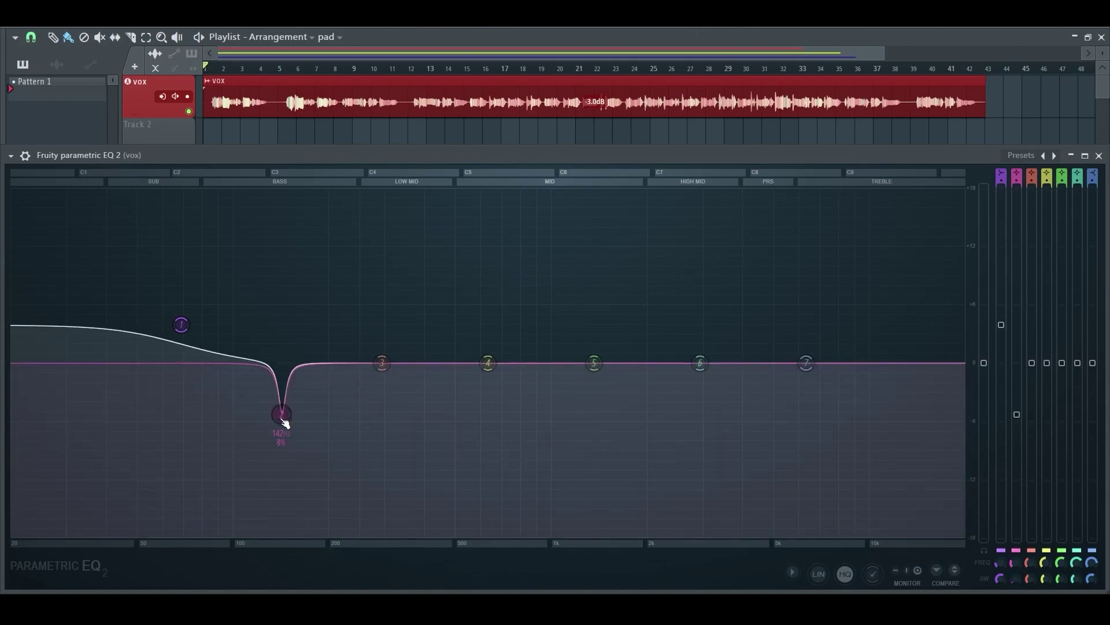
scroll(285, 420, "up", 2)
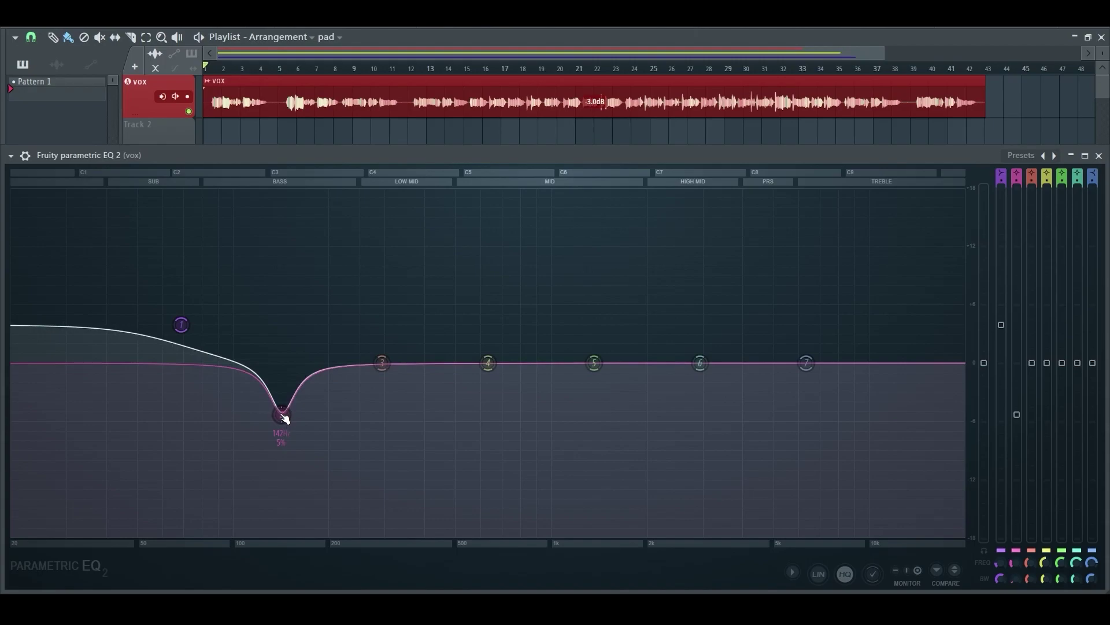
left_click_drag(283, 420, 286, 388)
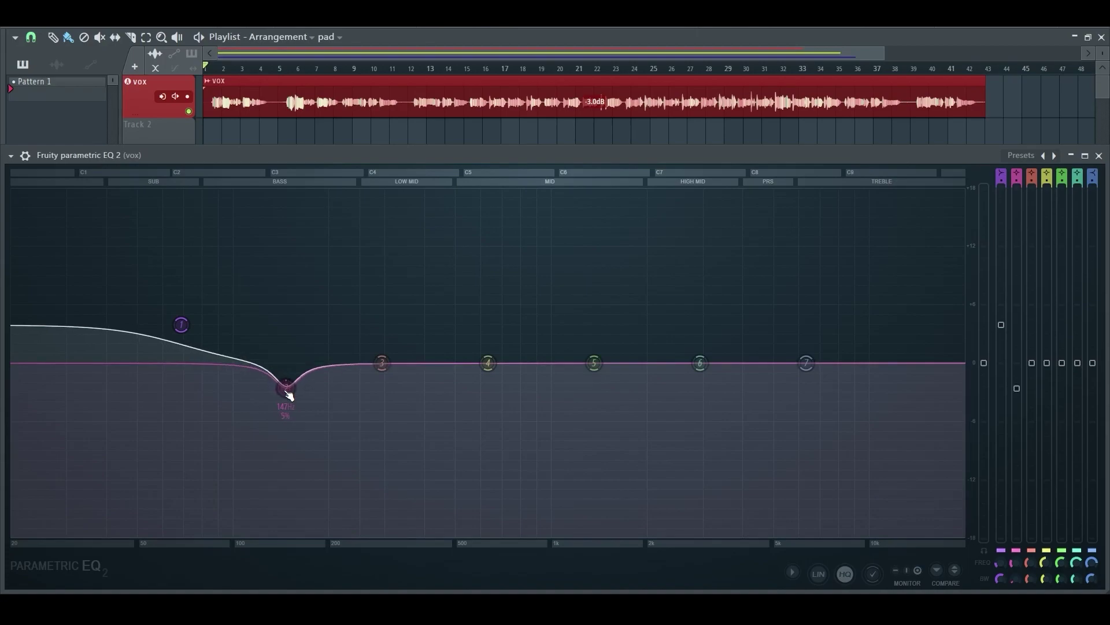
left_click_drag(287, 386, 354, 457)
scroll(299, 403, "down", 3)
Step: Reset band 2 and return the band 1 low shelf to about 0 dB
right_click(354, 456)
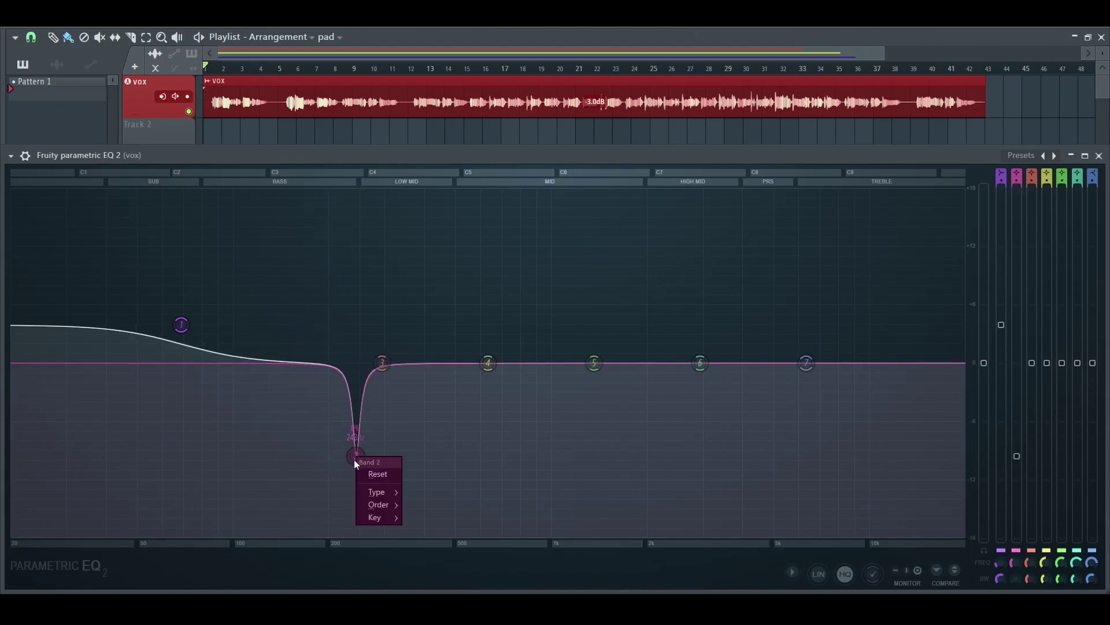
left_click(378, 473)
left_click(178, 322, "alt")
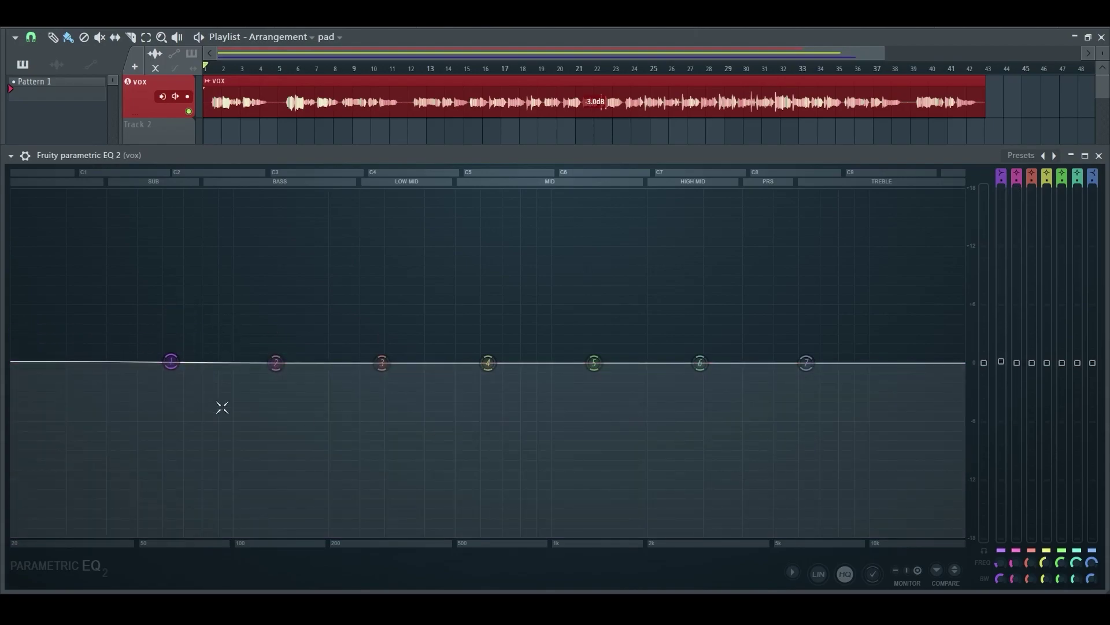
Step: Set the filter type of band 1 to Low pass and raise its cutoff to about 140 Hz
right_click(171, 363)
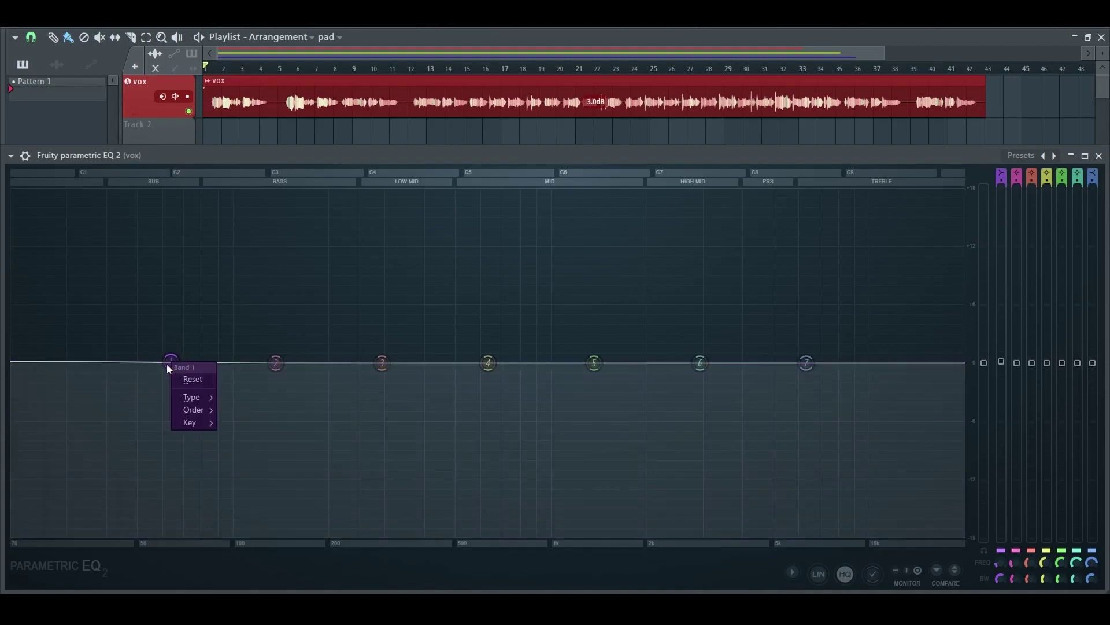
mouse_move(195, 399)
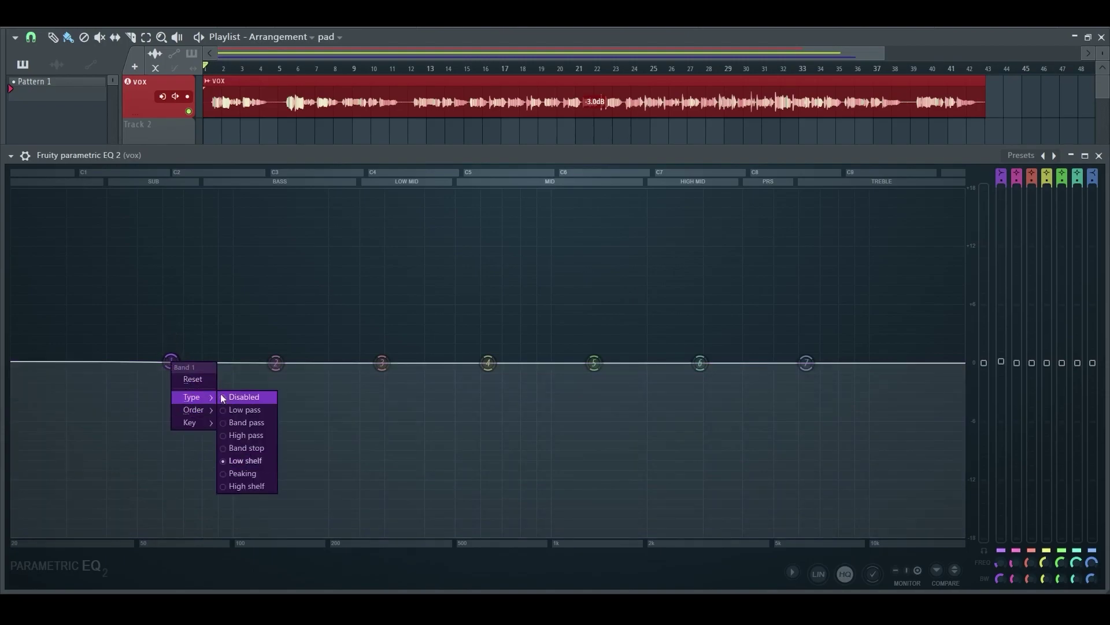
left_click(252, 412)
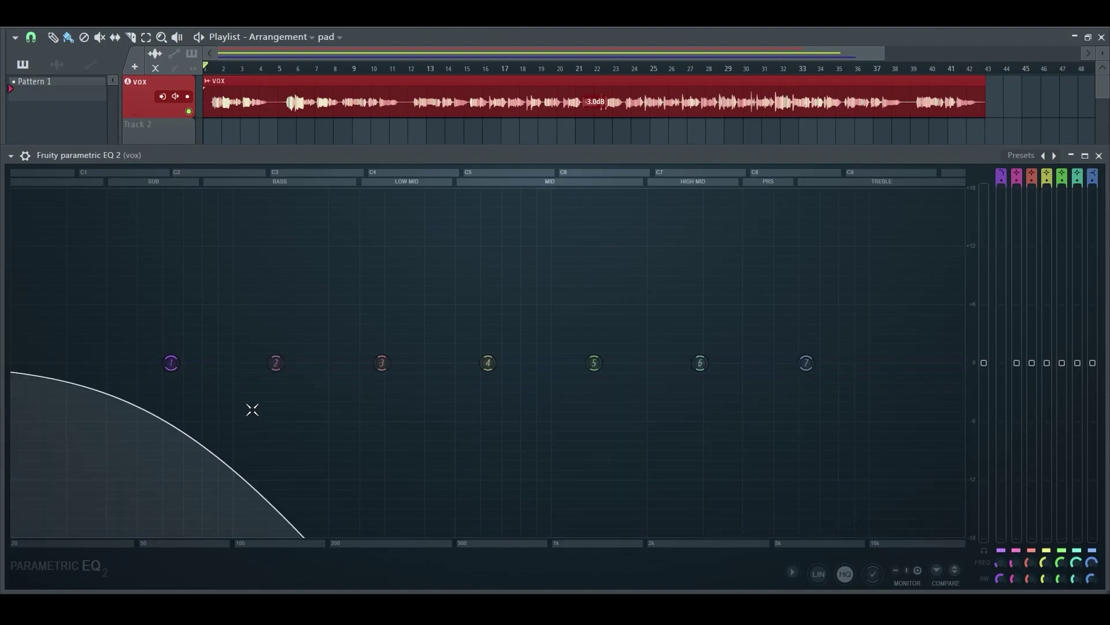
left_click_drag(173, 365, 230, 369)
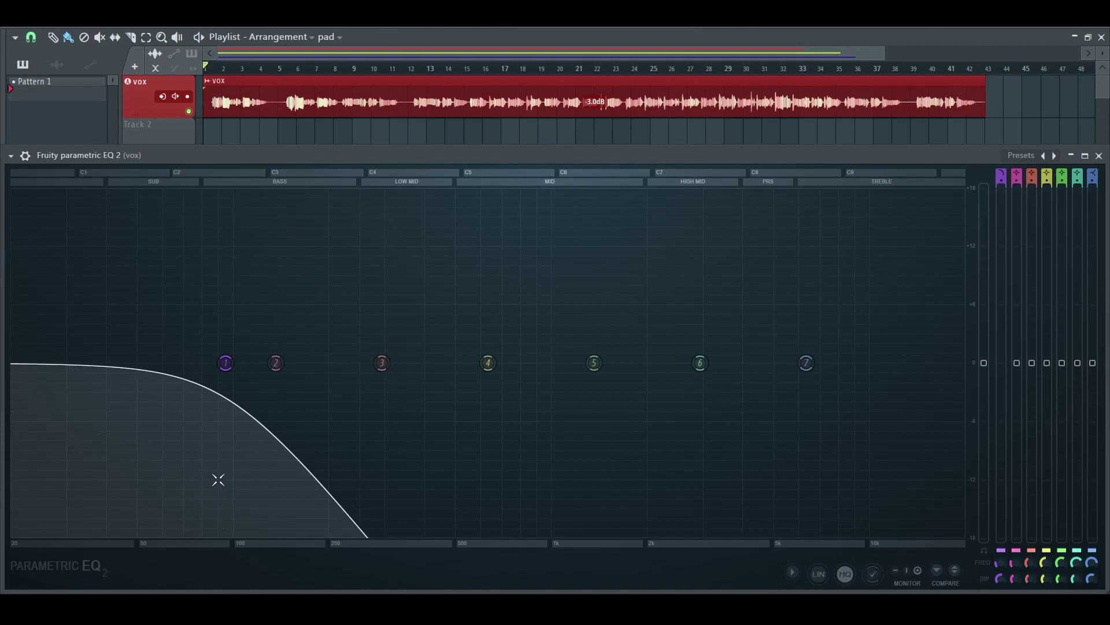
left_click_drag(226, 362, 278, 363)
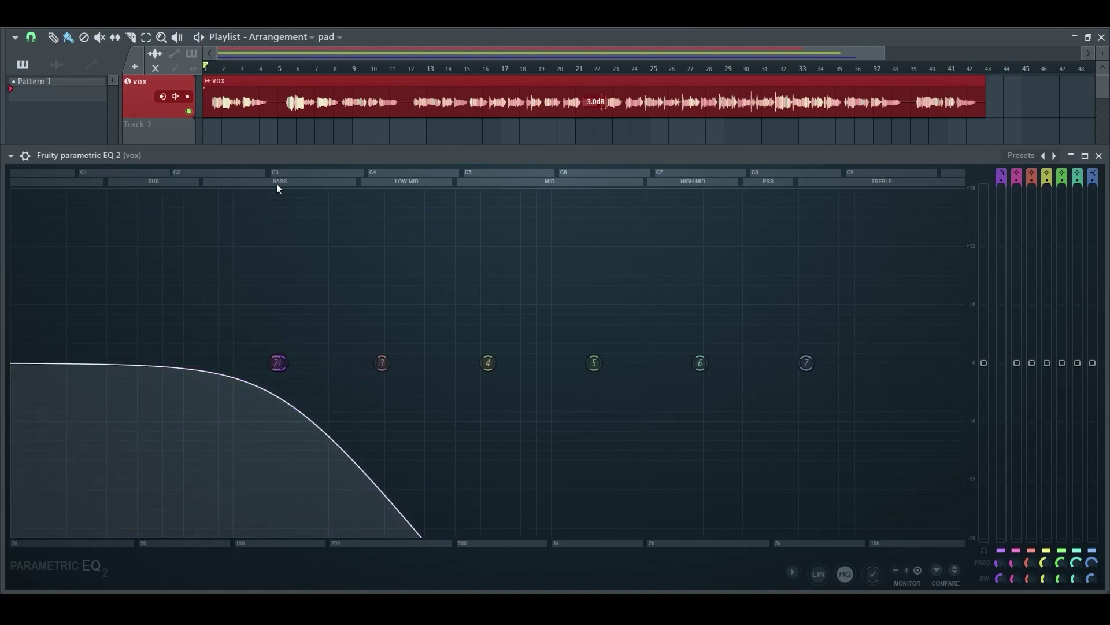
Step: Play the vocal from bar 12 while sweeping the band 1 low-pass cutoff upward, and bring it back to about 100 Hz
left_click_drag(279, 362, 409, 356)
left_click(412, 65)
key("space")
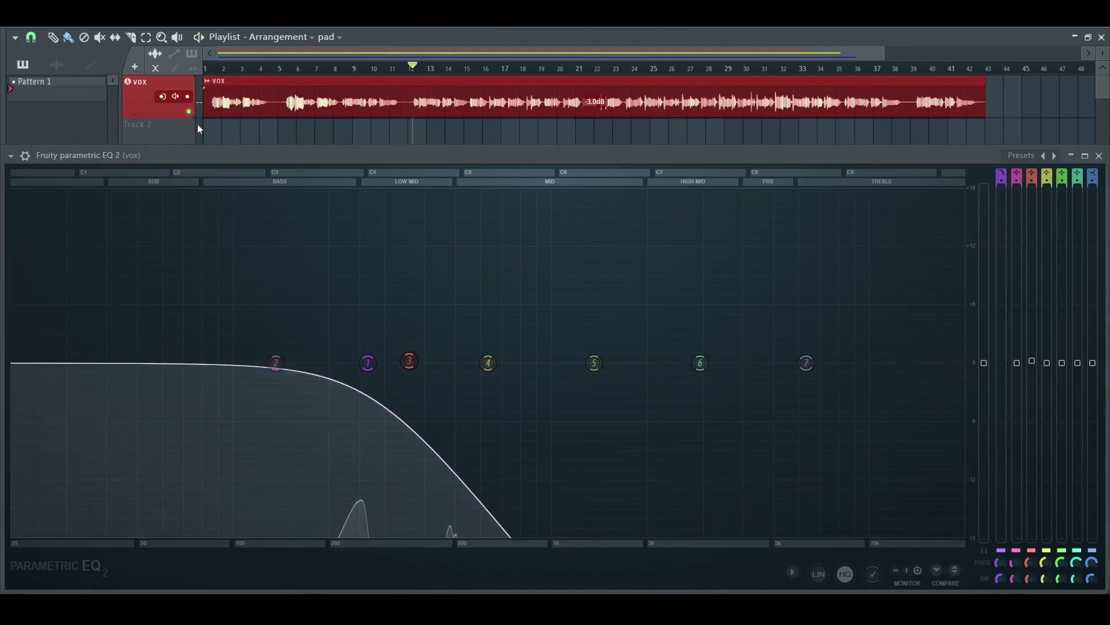
key("space")
left_click_drag(372, 376, 478, 363)
left_click_drag(566, 362, 231, 363)
Step: Change band 1 to a High pass filter at 100 Hz and set its bandwidth to 51%
right_click(232, 362)
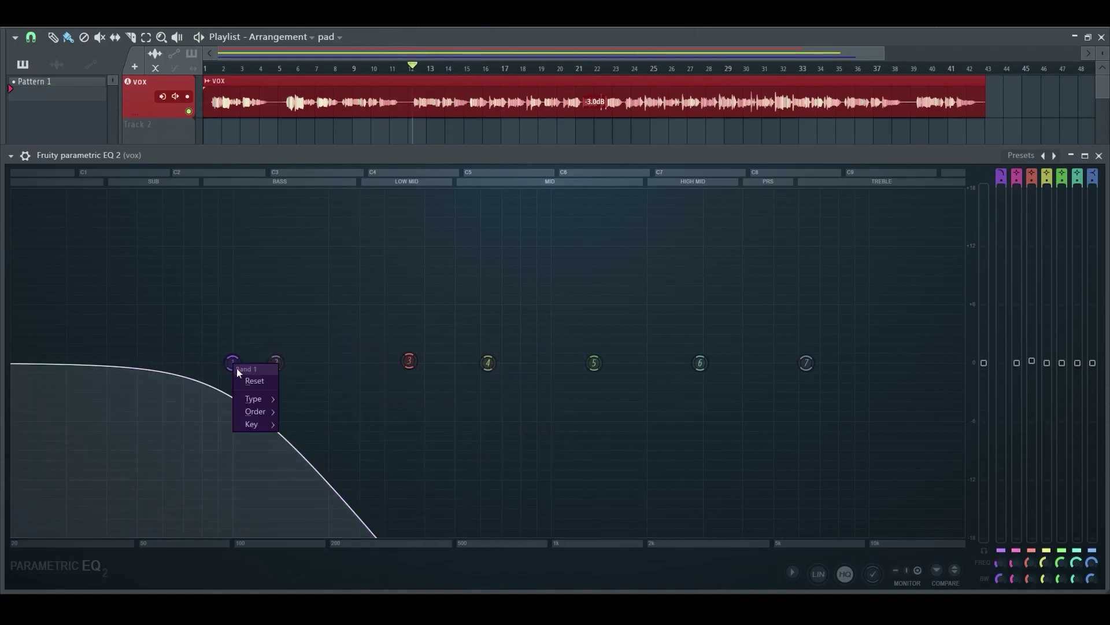
mouse_move(266, 398)
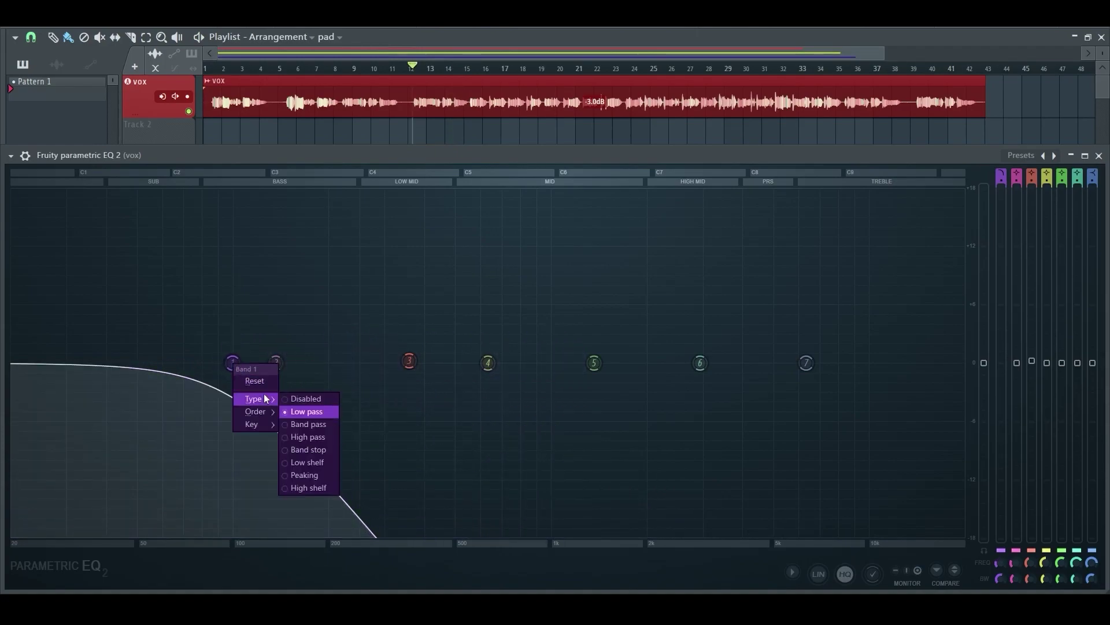
left_click(323, 439)
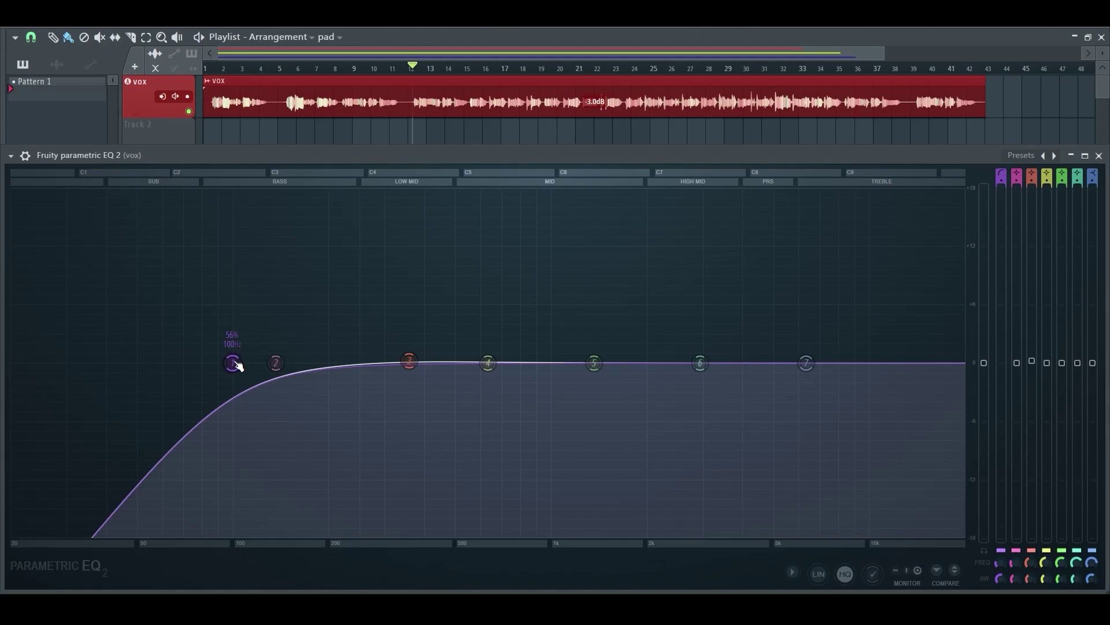
scroll(237, 365, "down", 3)
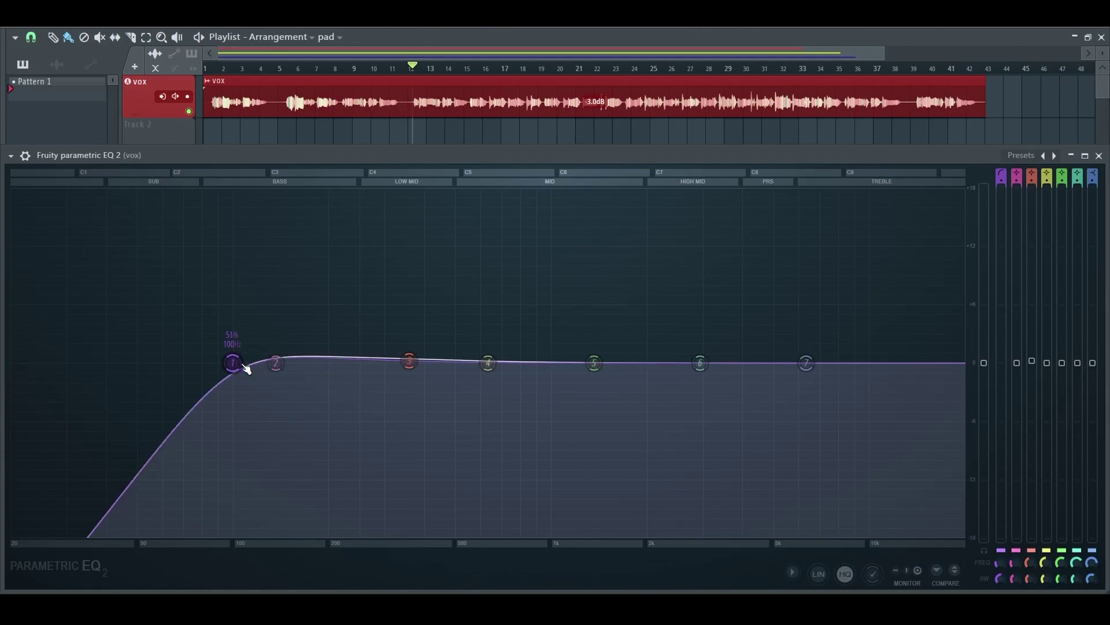
Step: Lower the band 1 high-pass cutoff to about 50 Hz during playback and change its filter type to Low pass
key("space")
left_click_drag(237, 365, 139, 363)
right_click(139, 365)
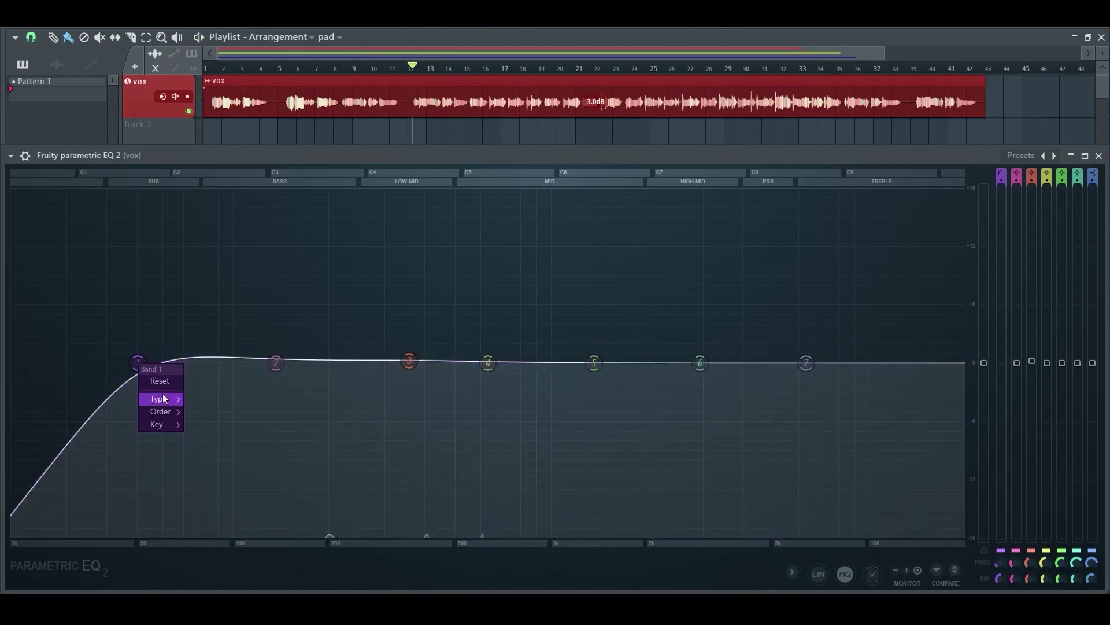
mouse_move(159, 399)
left_click(219, 401)
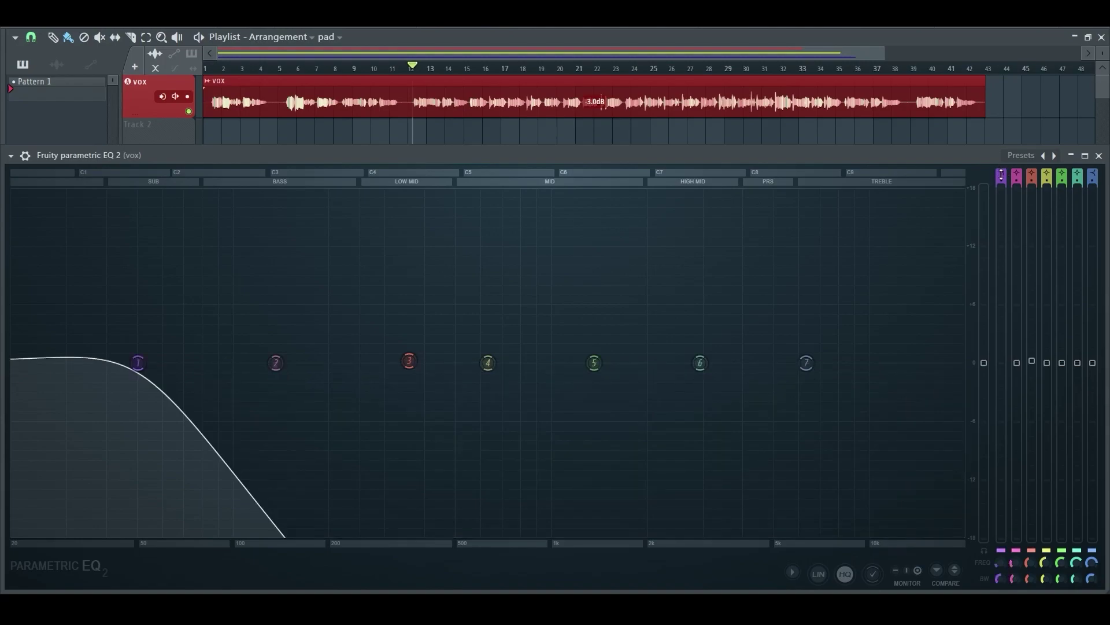
Step: Change the band 1 filter type to Band stop and move the notch to about 200 Hz
scroll(137, 363, "down", 3)
right_click(137, 364)
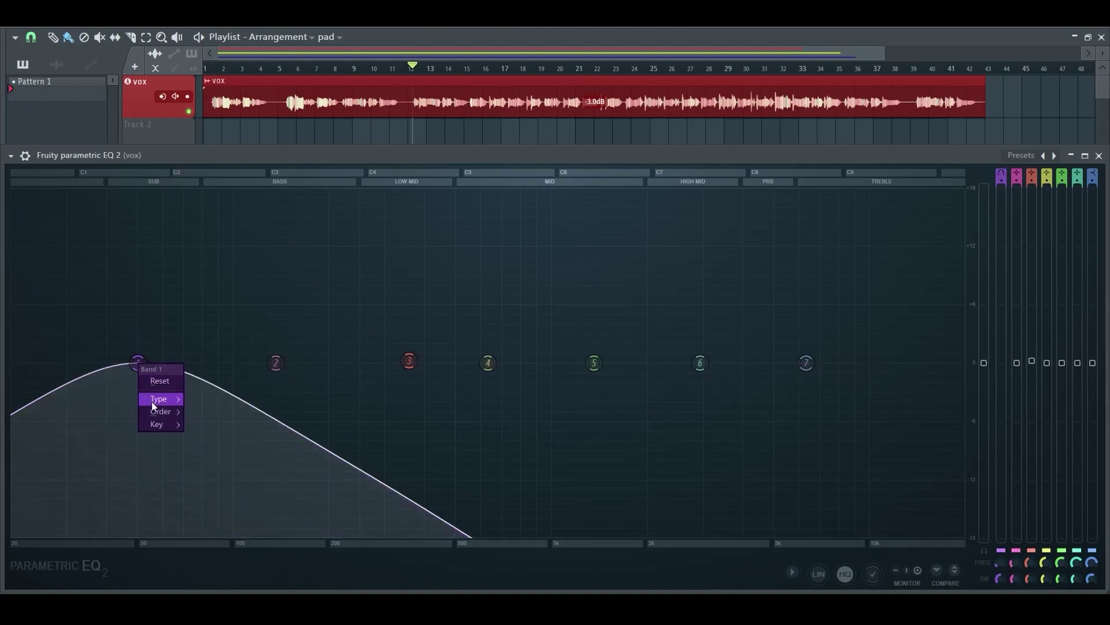
mouse_move(152, 400)
left_click(213, 449)
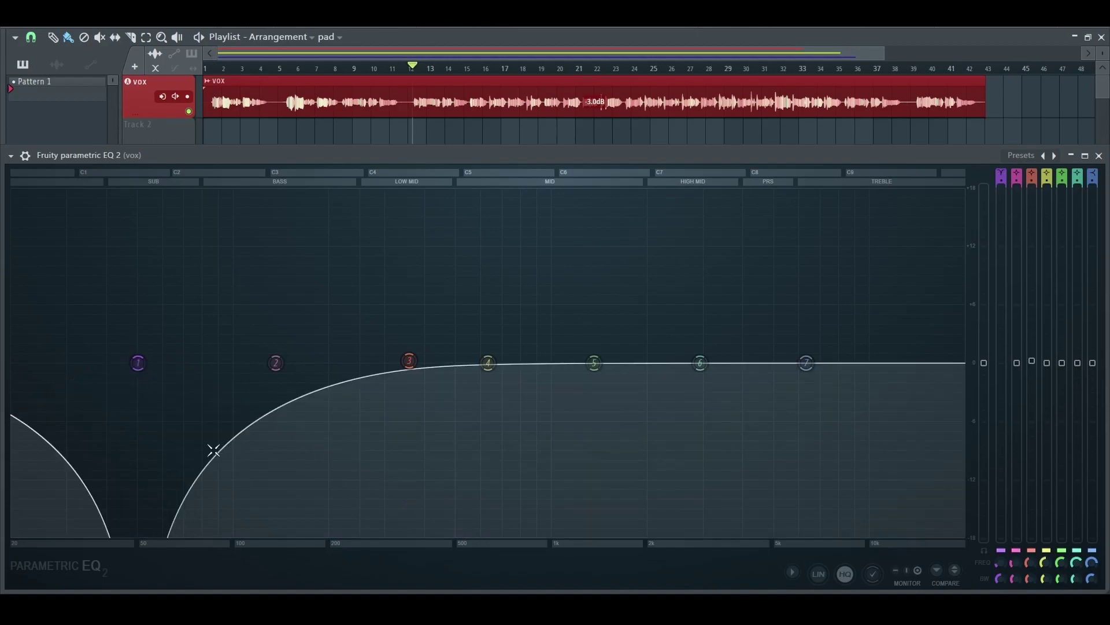
left_click_drag(138, 364, 334, 363)
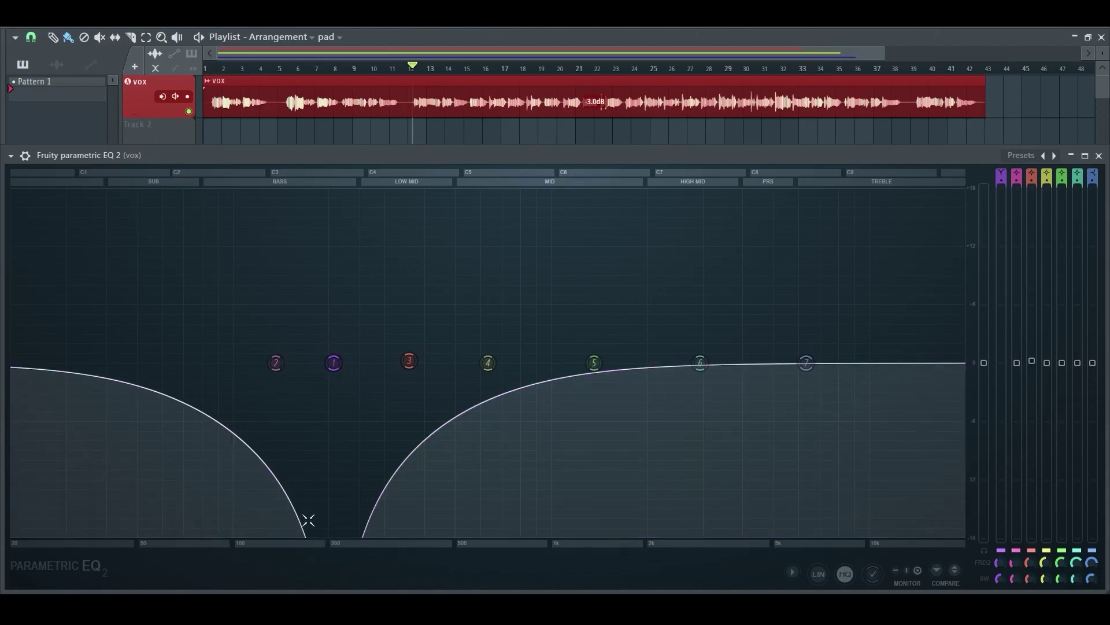
Step: Move the band 1 notch to 769 Hz and narrow its bandwidth to 21% while the vocal plays
left_click_drag(334, 362, 515, 364)
key("space")
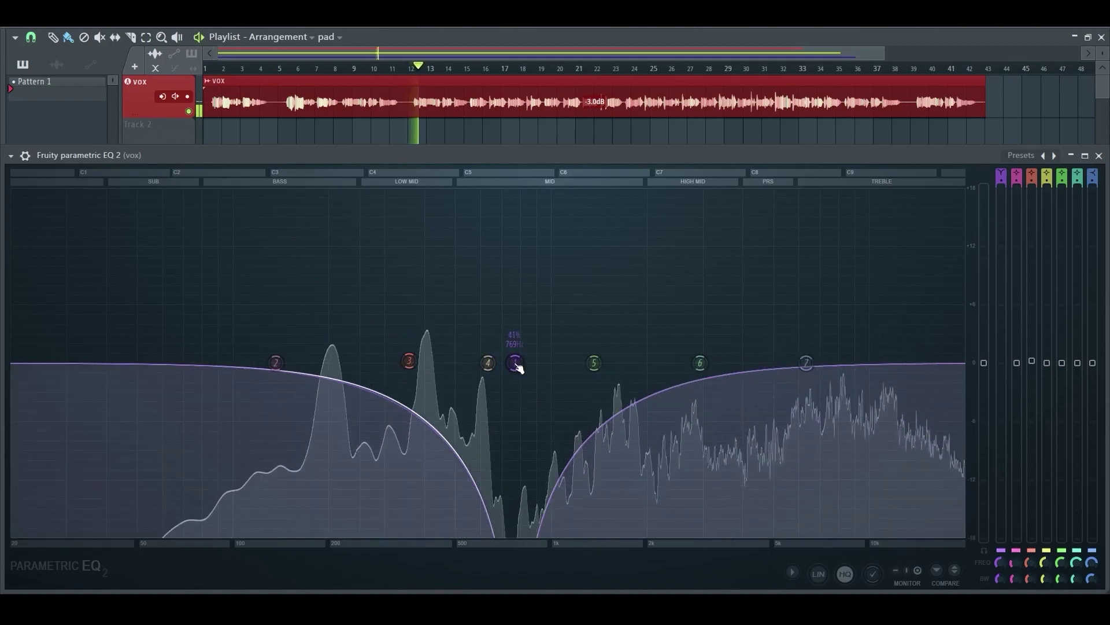
scroll(516, 366, "down", 4)
scroll(516, 366, "up", 2)
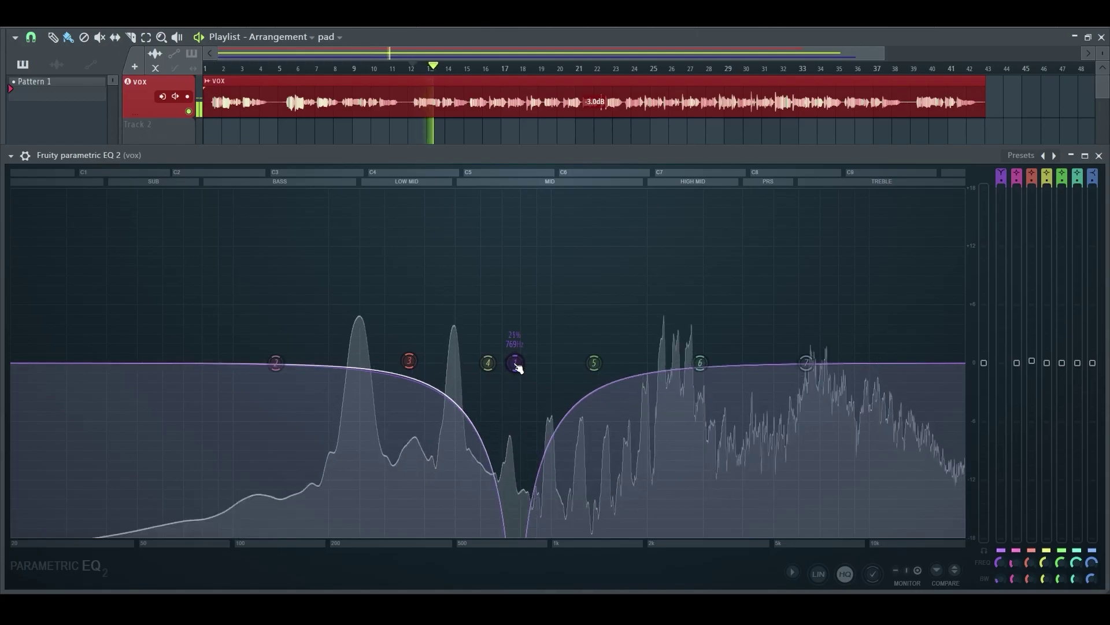
Step: Narrow the band 1 notch to 0% bandwidth, move it to about 1991 Hz and audition it on the vocal
scroll(517, 366, "down", 2)
left_click_drag(517, 365, 646, 364)
key("space")
key("space")
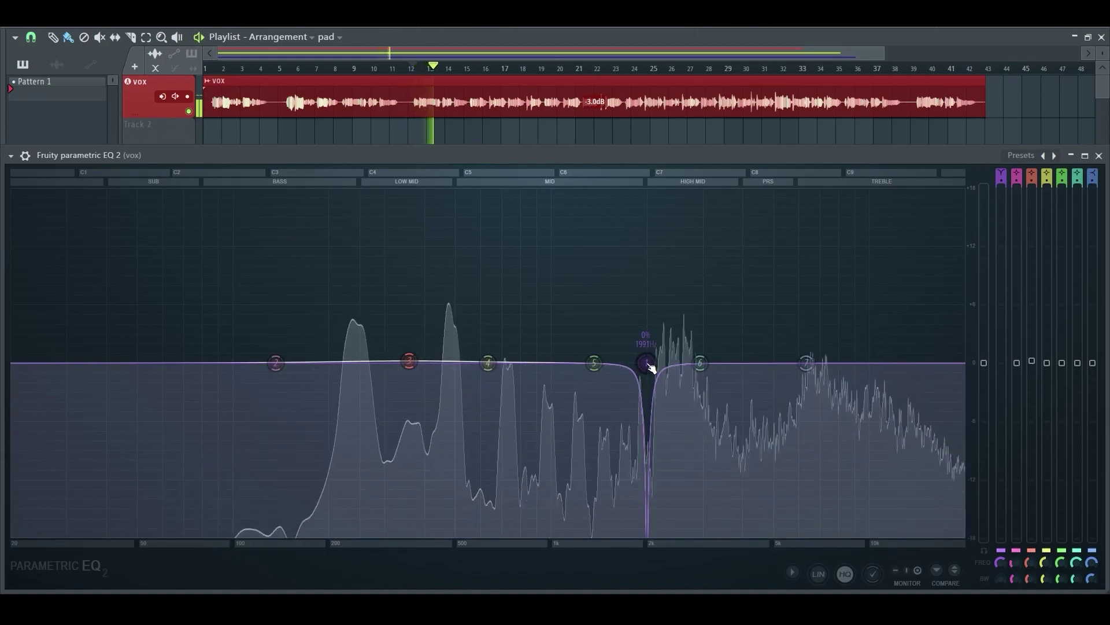
key("space")
Step: Change band 1 to a Peaking filter and boost the low mids by about 6 dB
right_click(649, 364)
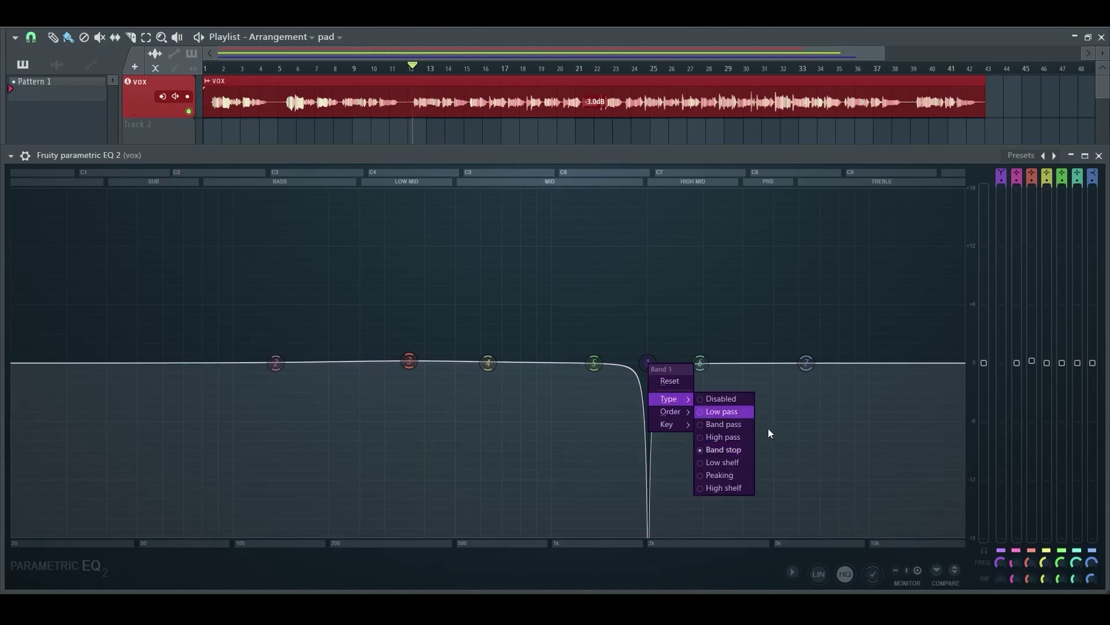
left_click(740, 474)
left_click_drag(647, 379, 444, 312)
scroll(648, 311, "down", 5)
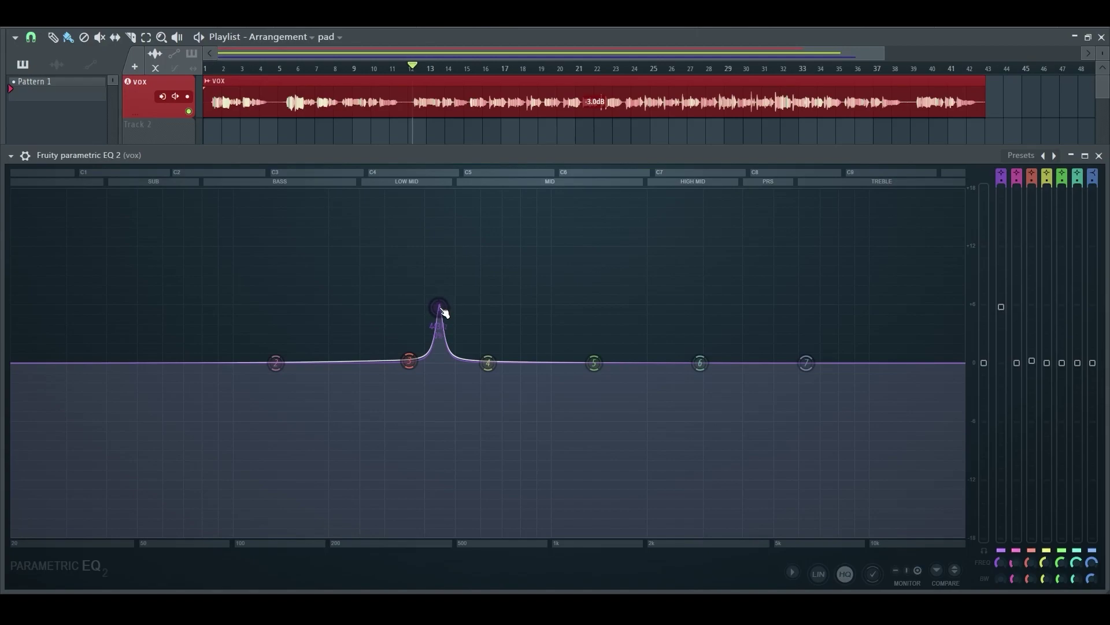
Step: Raise the narrow band 1 peak to the maximum of +18 dB in the low mids and play the vocal through it
left_click_drag(440, 310, 424, 190)
key("space")
key("space")
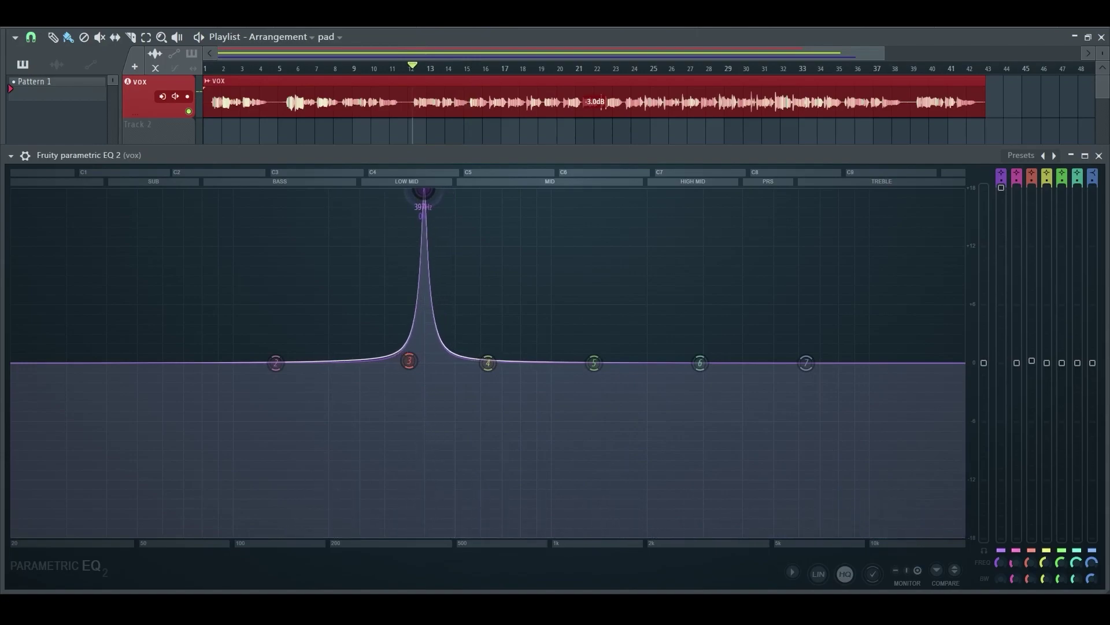
key("space")
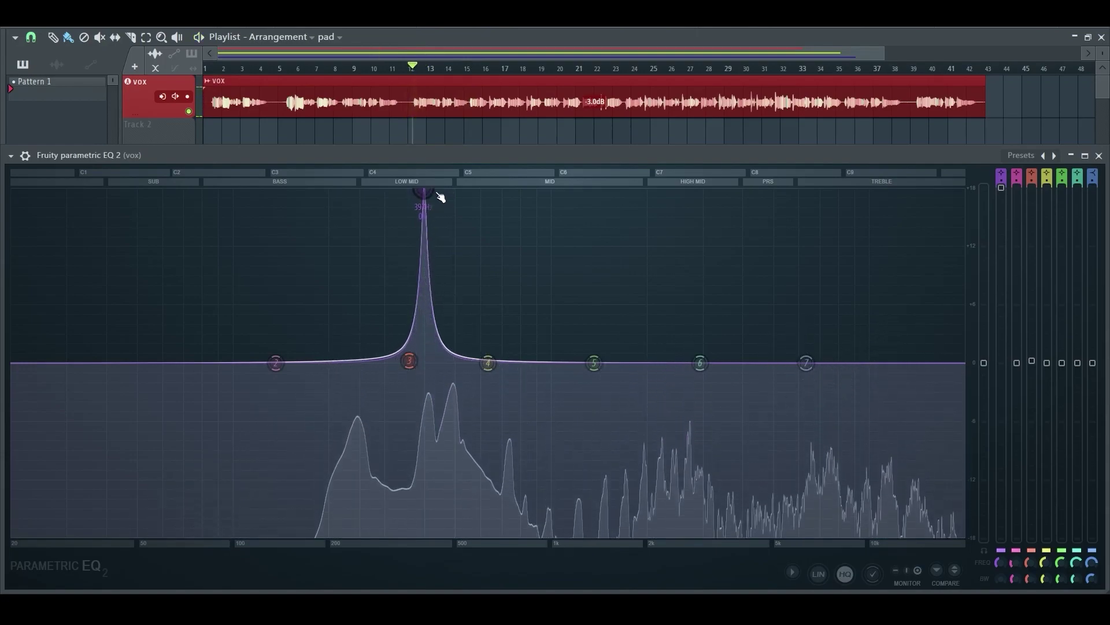
Step: Change the band 1 filter type from Peaking to Band stop
right_click(429, 194)
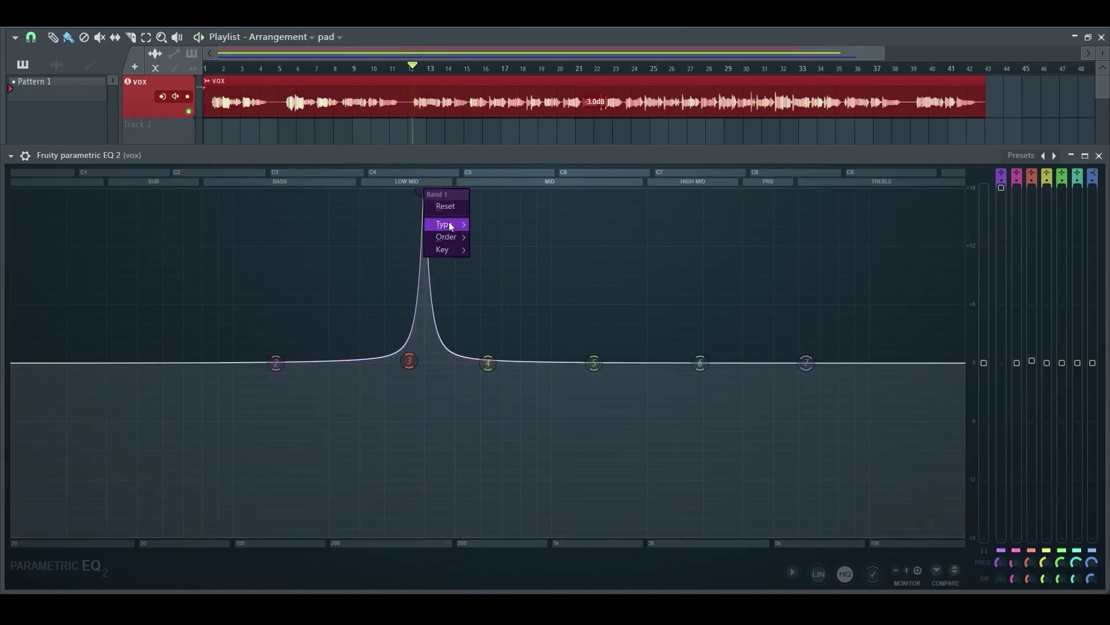
mouse_move(451, 226)
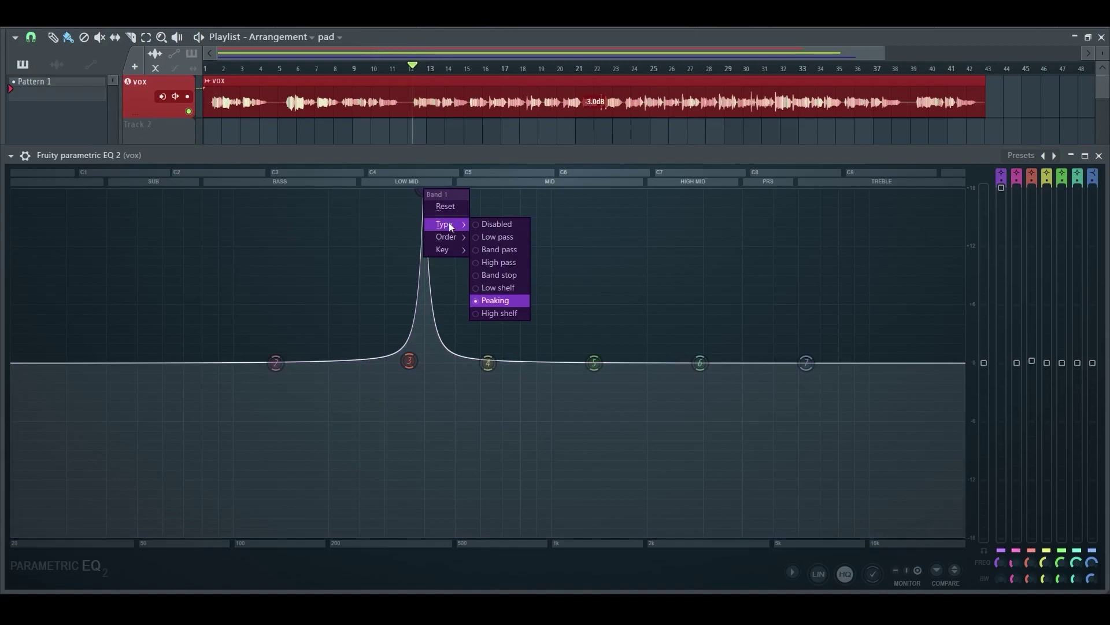
left_click(498, 274)
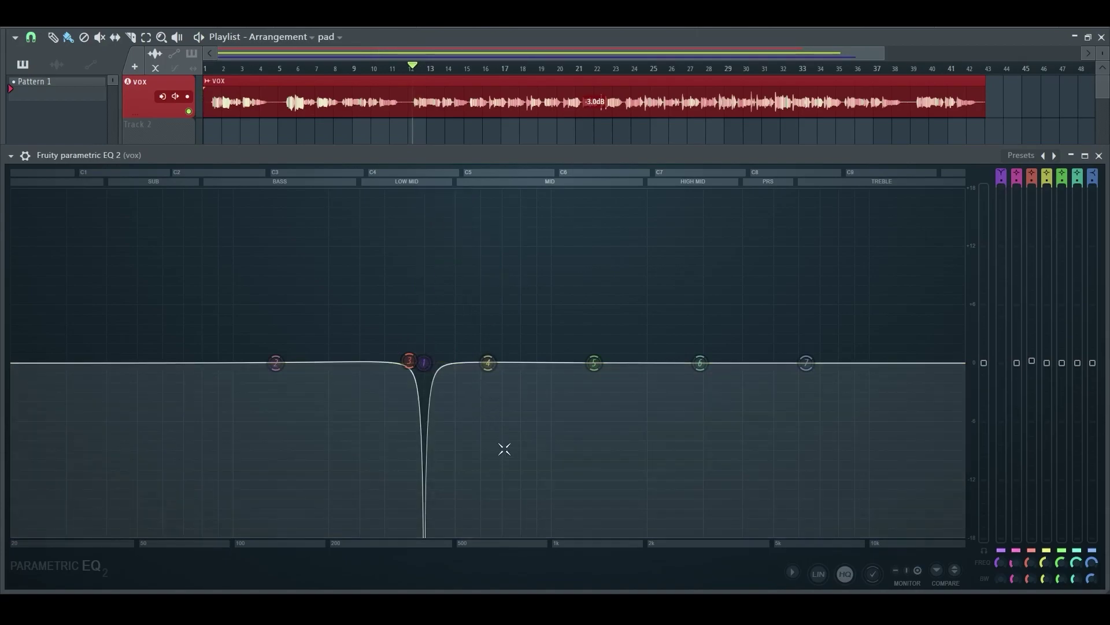
Step: Cut band 4 slightly, reset its level, and audition the narrow band 1 notch on the vocal
mouse_move(488, 363)
left_mouse_down()
mouse_move(494, 249)
mouse_move(518, 275)
mouse_move(532, 511)
mouse_move(499, 381)
left_mouse_up()
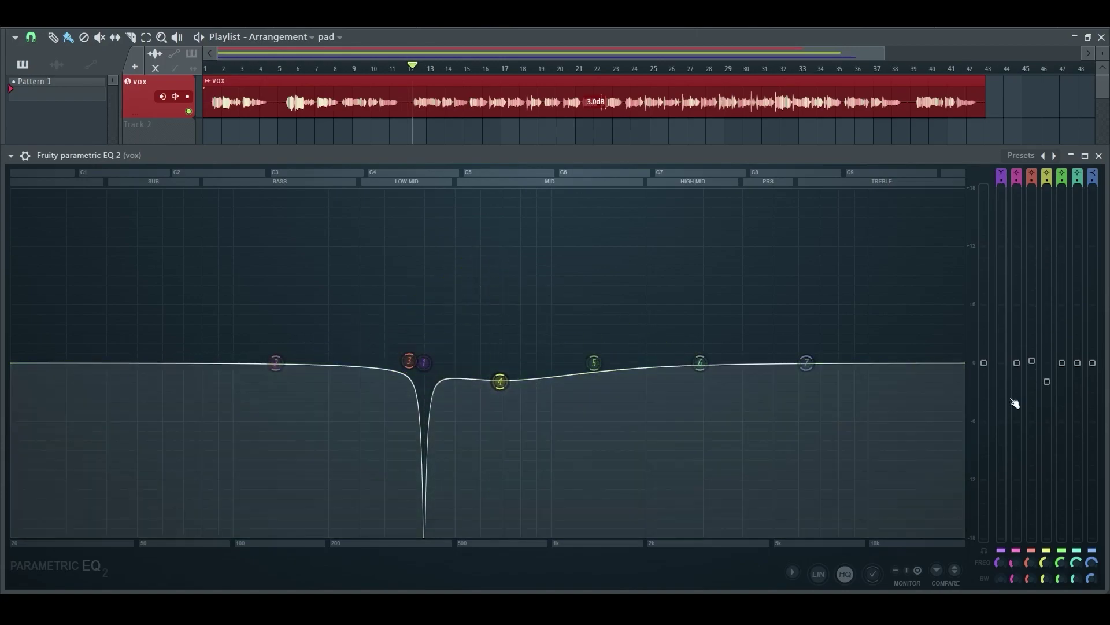
right_click(1051, 385)
left_click(1009, 373)
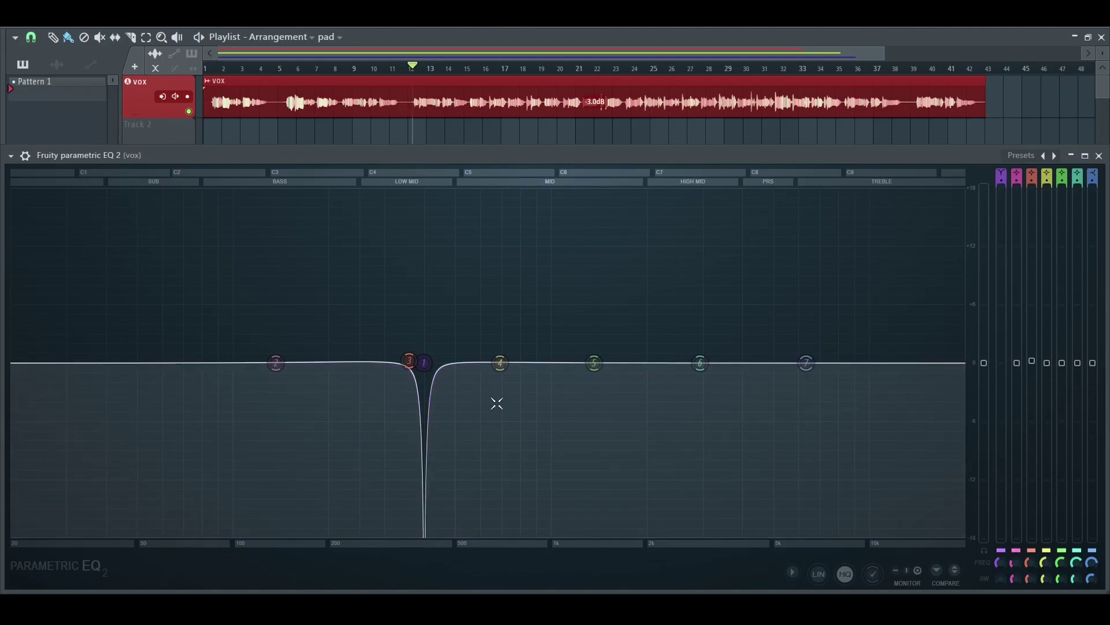
key("space")
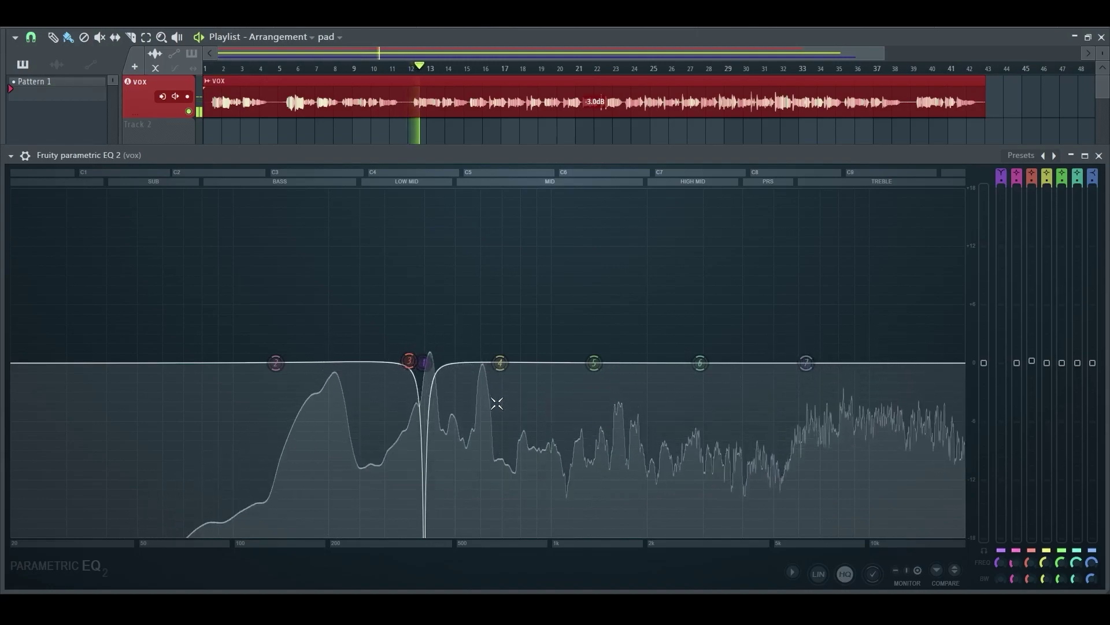
key("space")
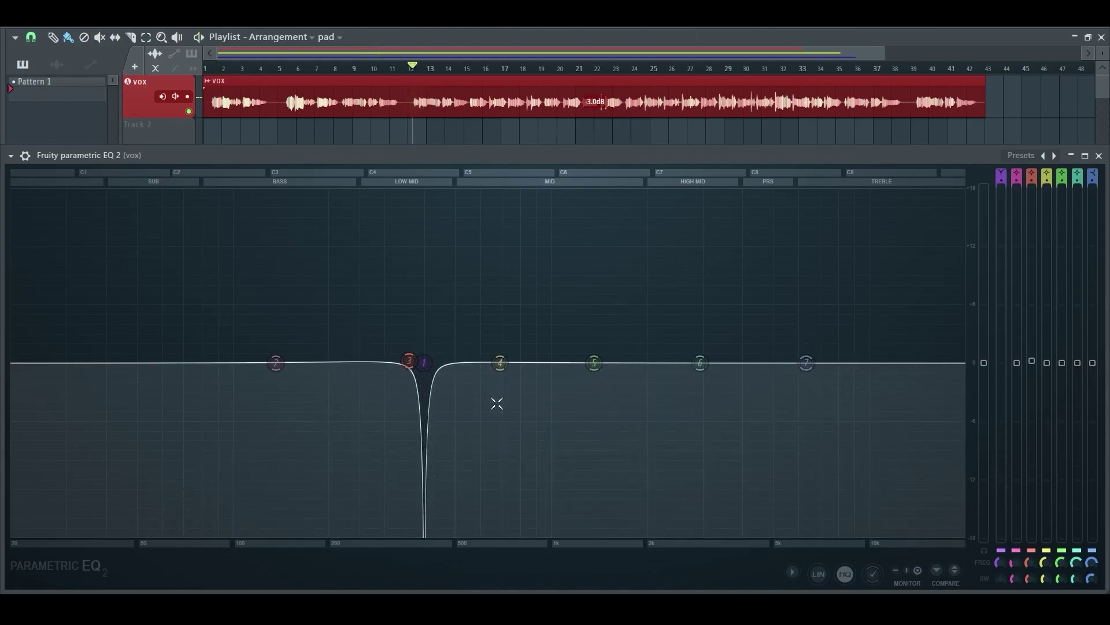
Step: Move band 1 to about 60 Hz, change it to a Low shelf and cut the lows by about 5 dB
left_click_drag(424, 362, 169, 363)
right_click(169, 362)
mouse_move(191, 399)
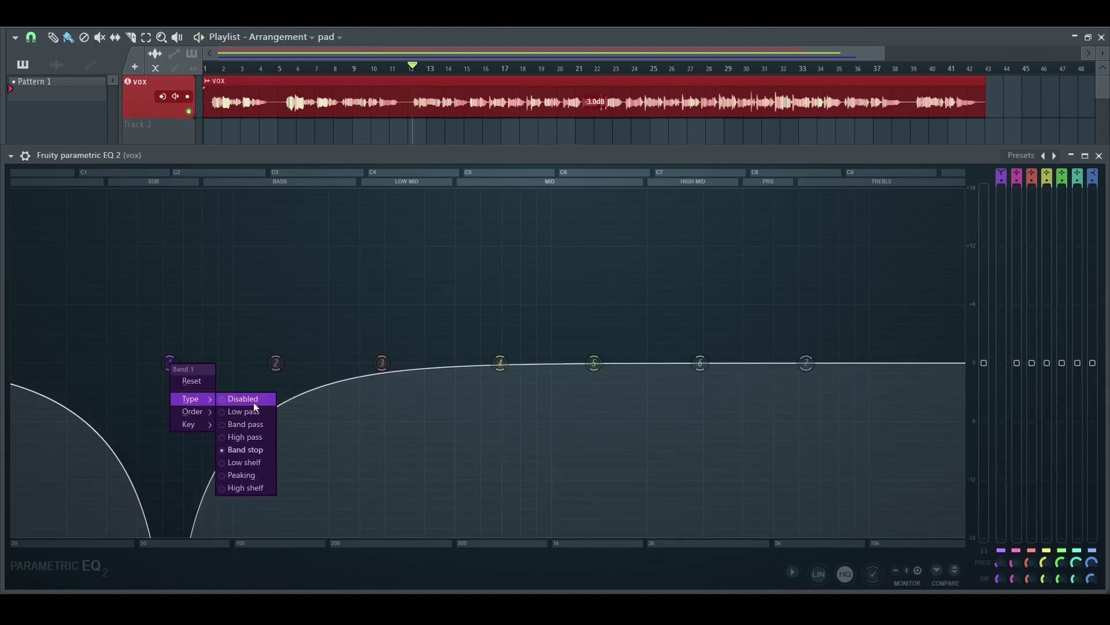
left_click(255, 463)
left_click_drag(170, 363, 176, 415)
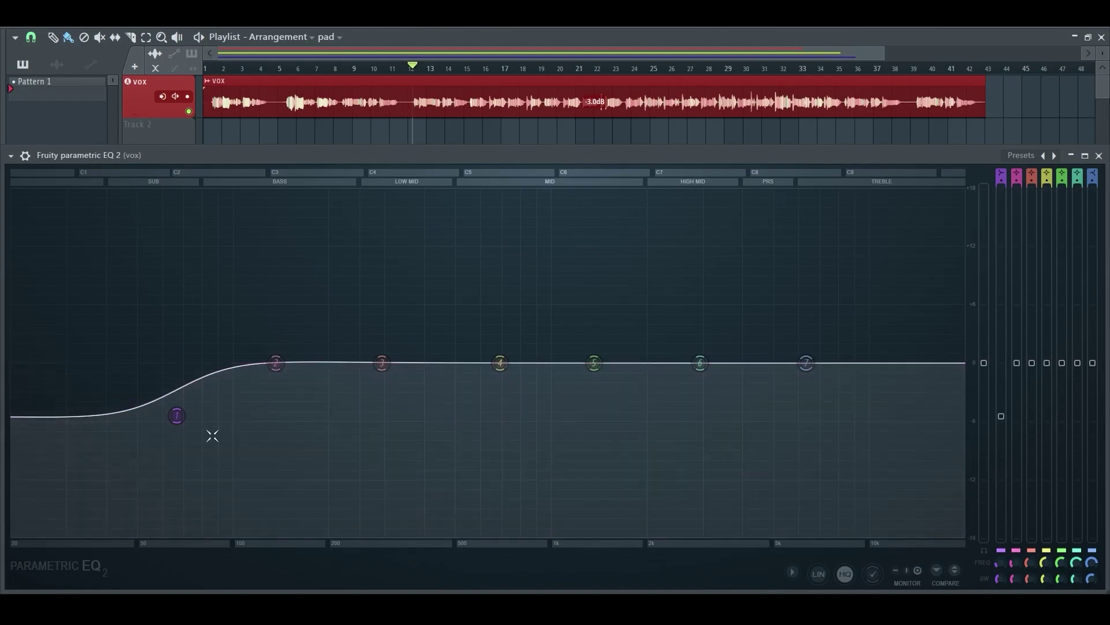
Step: Audition a band 1 low-shelf cut of about 10 dB in the low mids, and ease it to about 6 dB at 308 Hz
left_click_drag(177, 417, 432, 457)
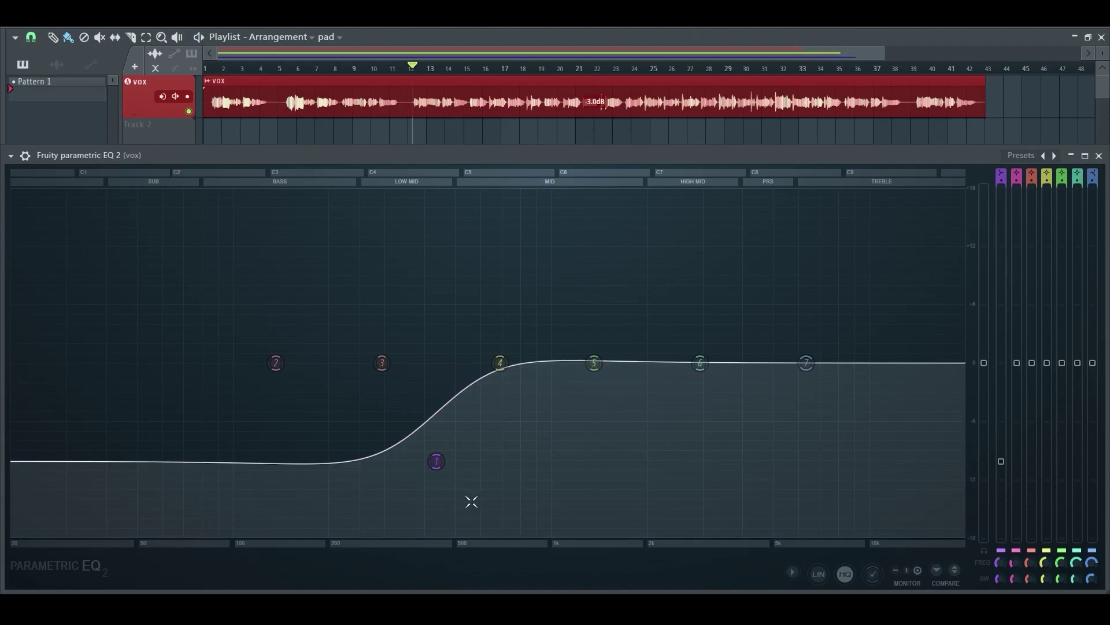
key("space")
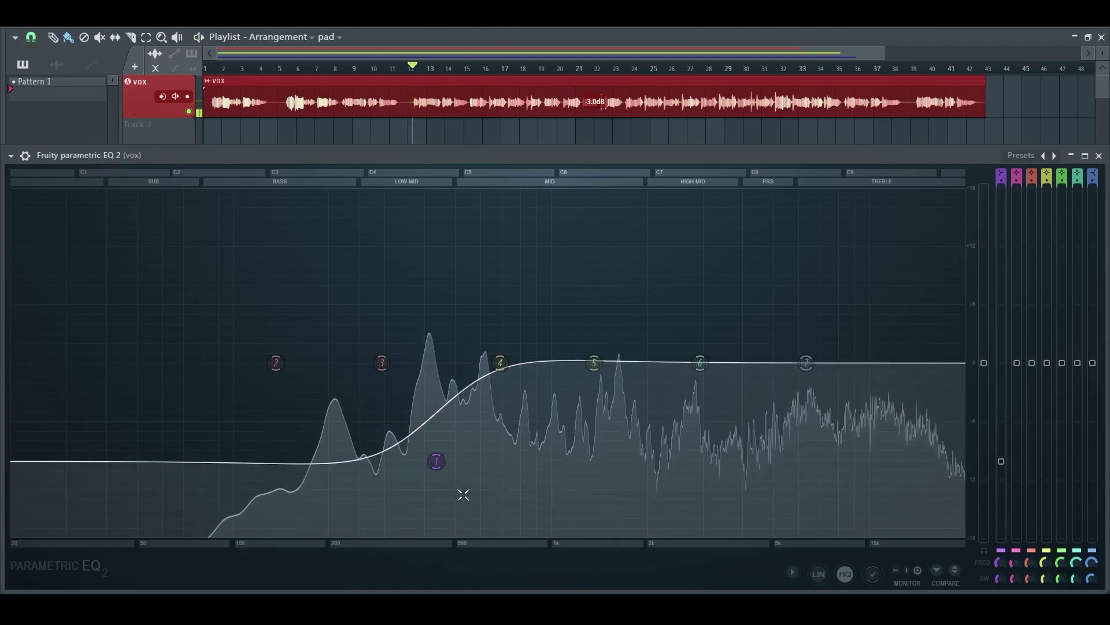
left_click_drag(436, 461, 385, 422)
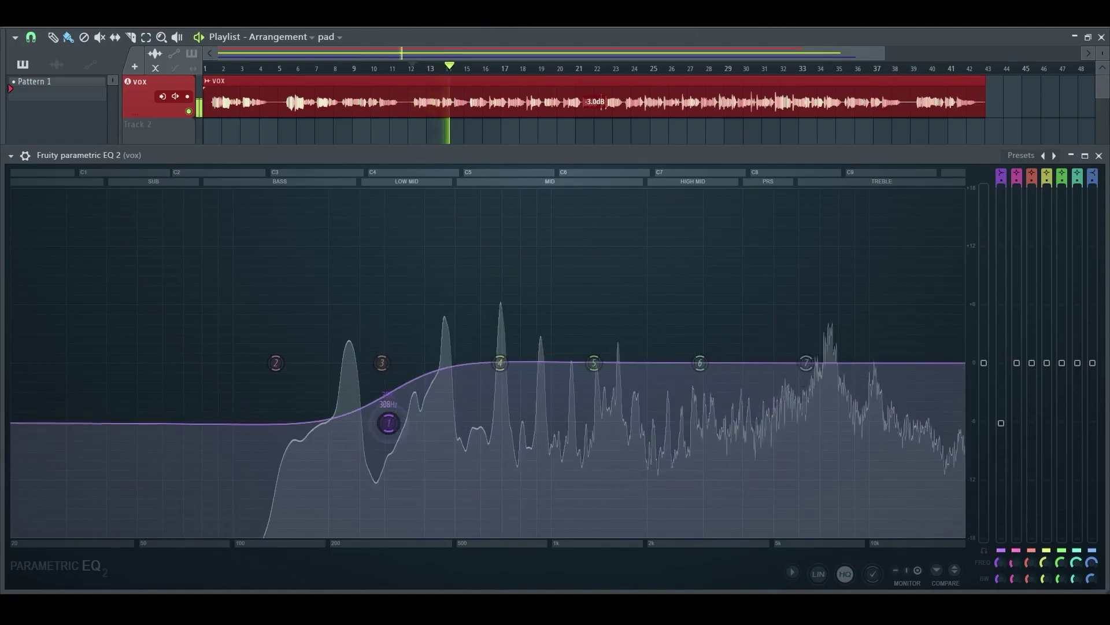
key("space")
Step: Change band 1 to a High pass filter and adjust its bandwidth to 49% while the vocal plays
right_click(386, 423)
mouse_move(408, 459)
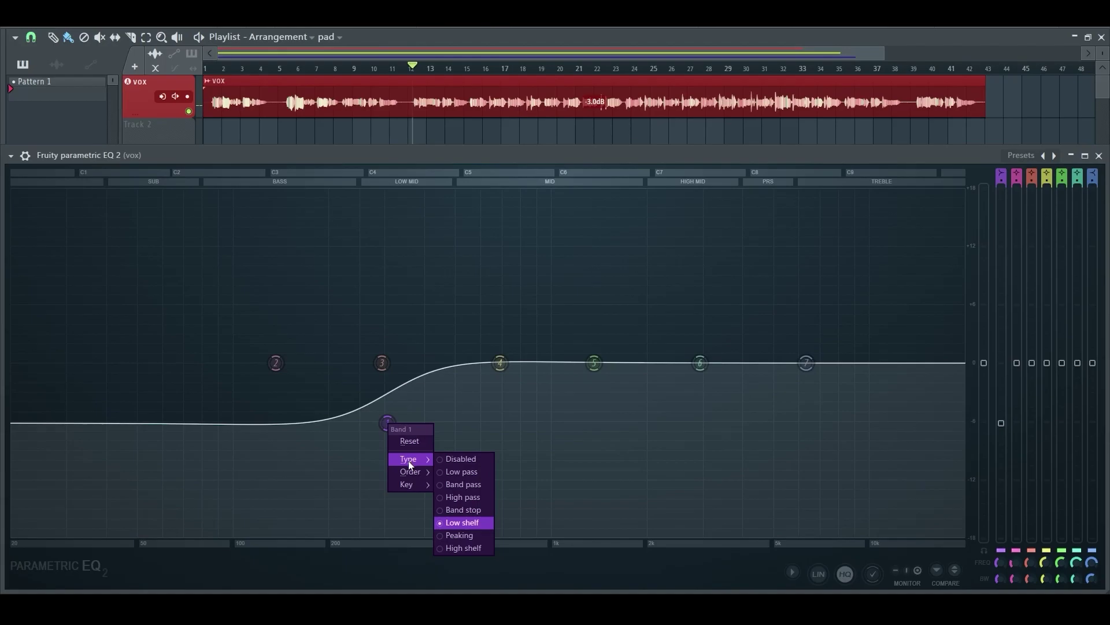
left_click(467, 490)
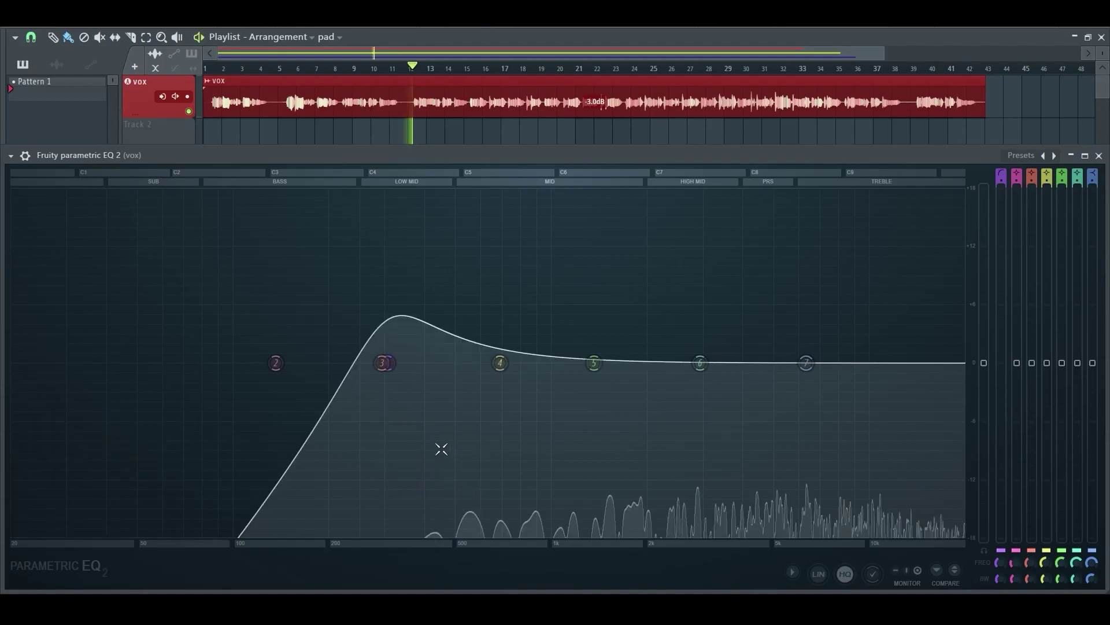
scroll(403, 373, "up", 2)
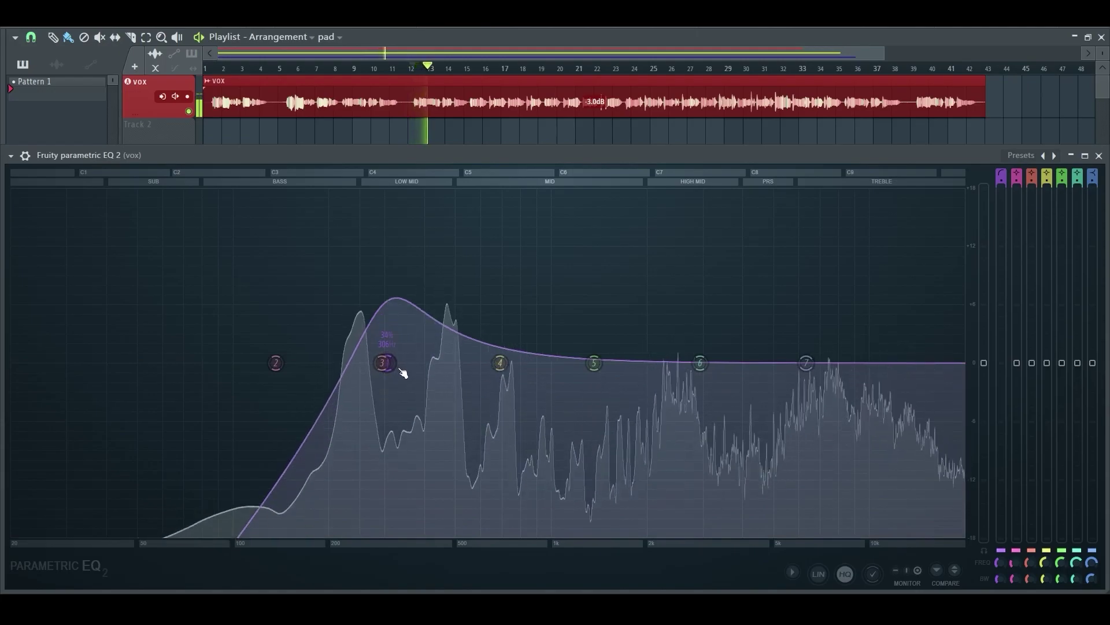
scroll(403, 373, "down", 2)
Step: Raise the band 1 high-pass cutoff in stages to about 955 Hz while auditioning the vocal
left_click_drag(402, 372, 454, 365)
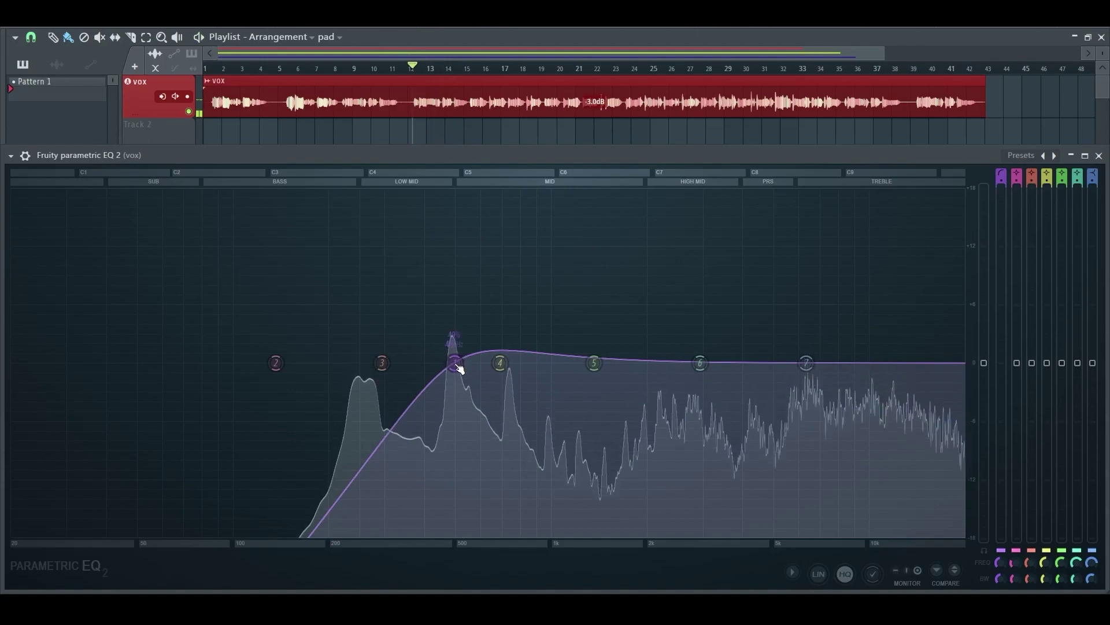
key("space")
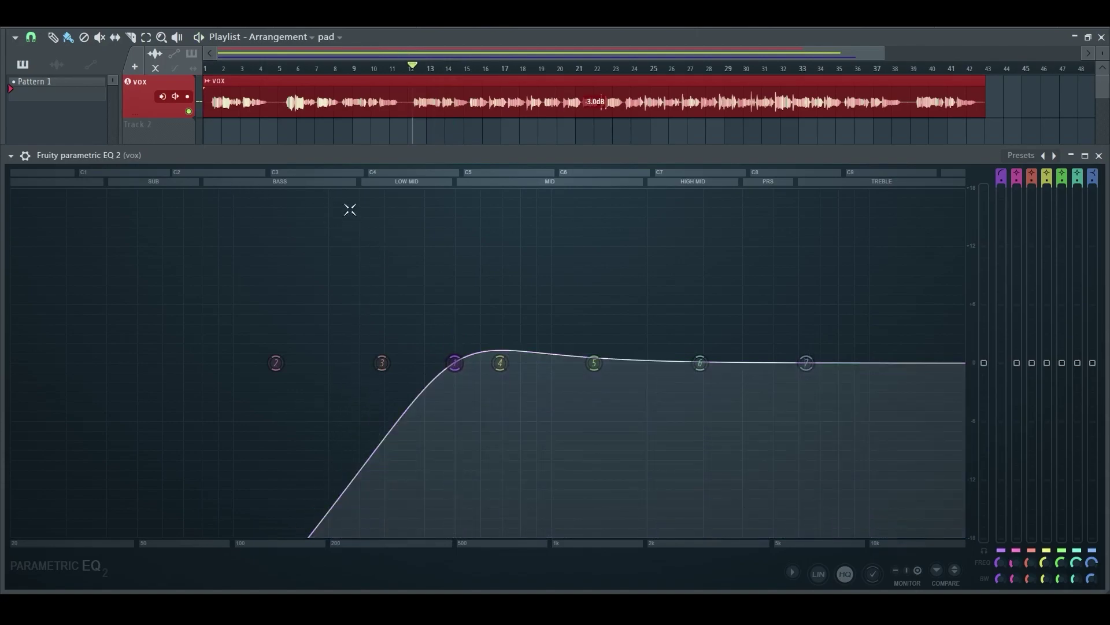
left_click_drag(454, 362, 545, 363)
key("space")
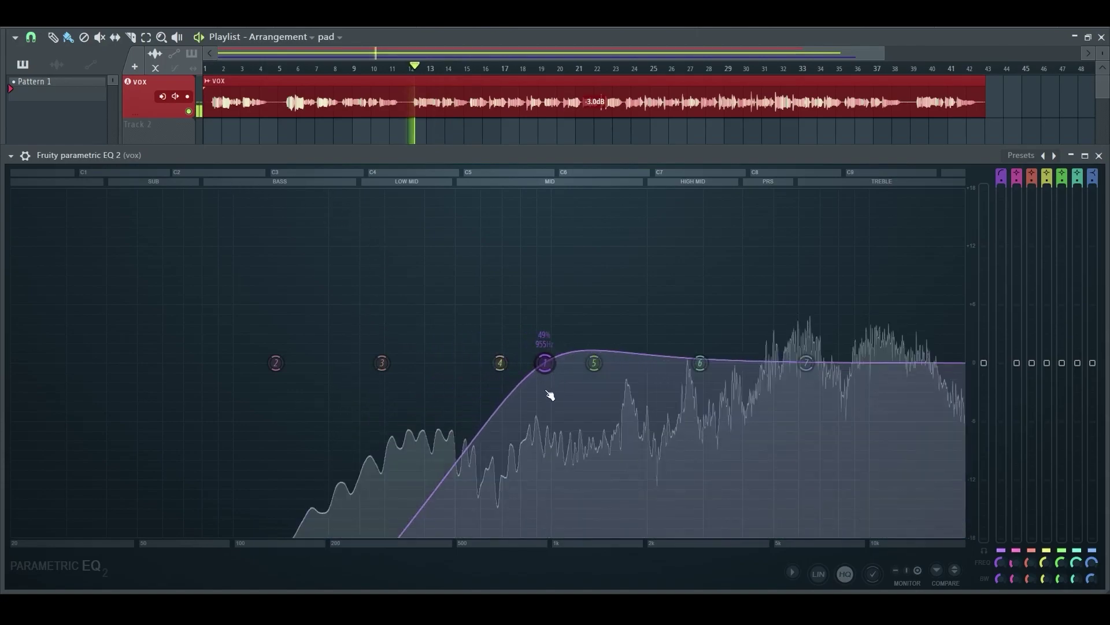
key("space")
Step: Change band 1 to a Low shelf and move it to about 100 Hz with a cut of about 6 dB
right_click(545, 363)
mouse_move(586, 401)
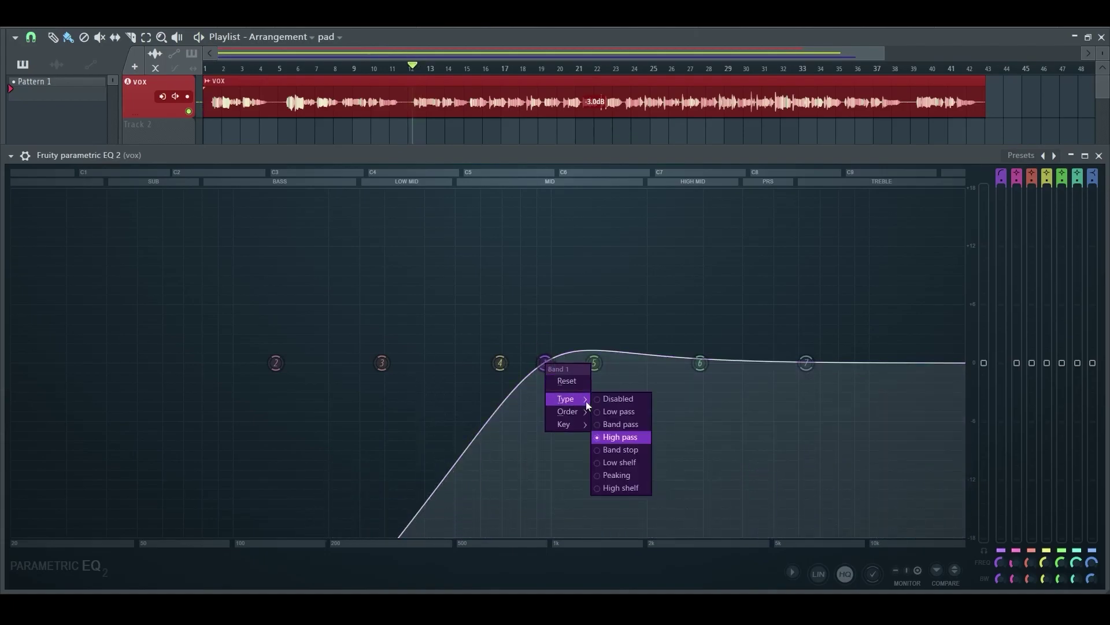
left_click(622, 462)
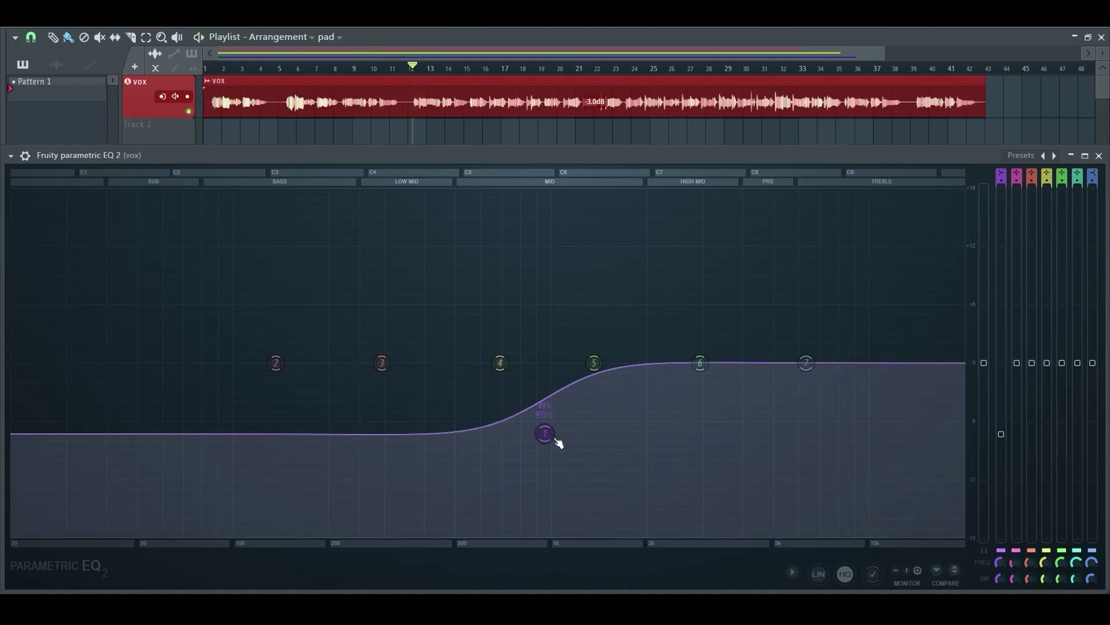
left_click_drag(554, 454, 253, 439)
Step: Cut the highs by about 6 dB with band 7 near 4 kHz and raise the band 1 low shelf to about 170 Hz
left_click_drag(806, 363, 792, 426)
left_click(243, 420)
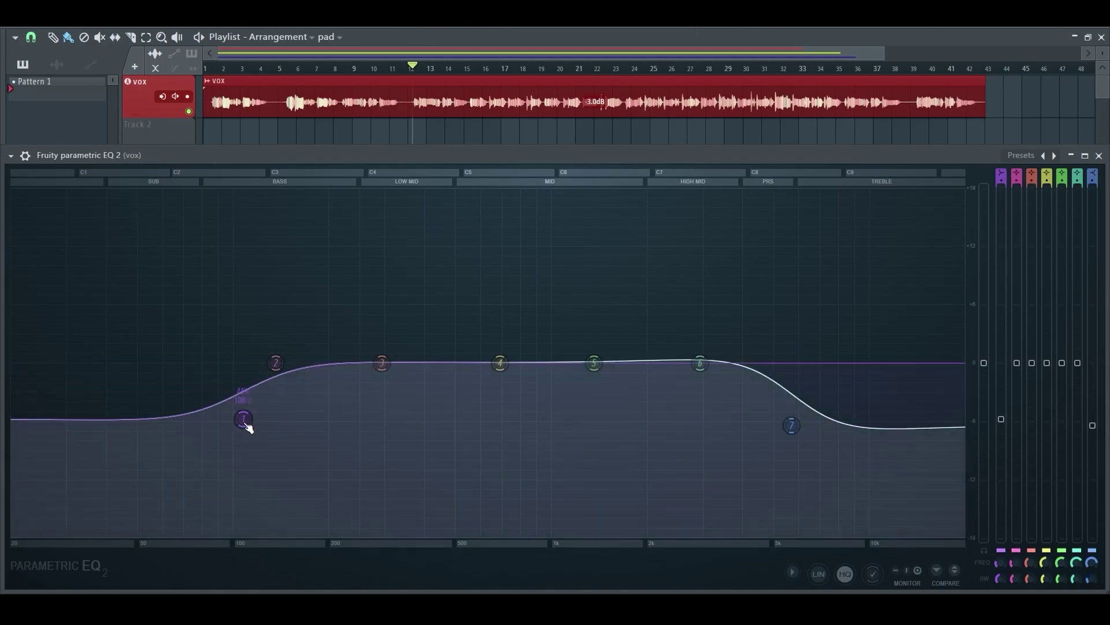
left_click_drag(801, 433, 769, 431)
left_click_drag(244, 418, 288, 420)
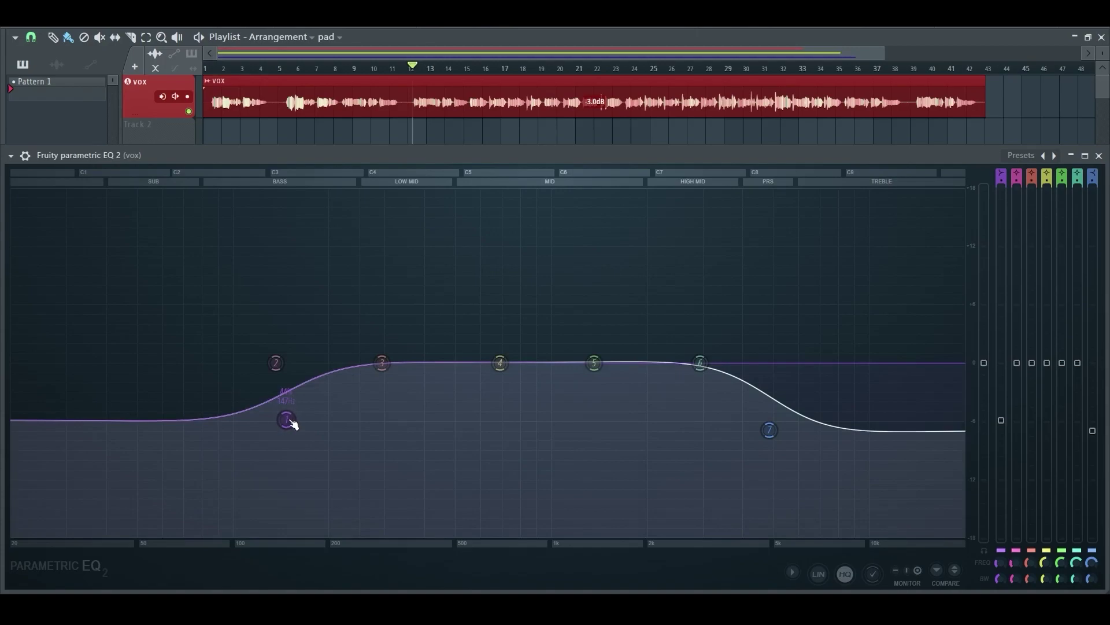
left_click_drag(294, 424, 313, 424)
left_click_drag(771, 431, 747, 421)
left_click_drag(305, 420, 309, 414)
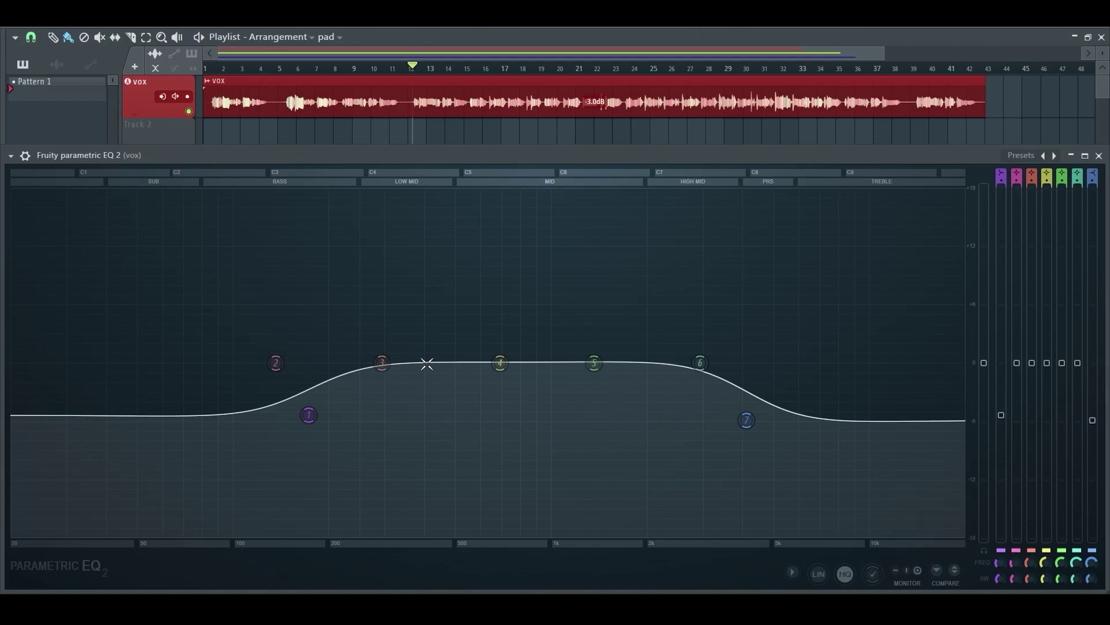
Step: Play the vocal and switch the equalizer off and back on to compare the sound with and without it
key("space")
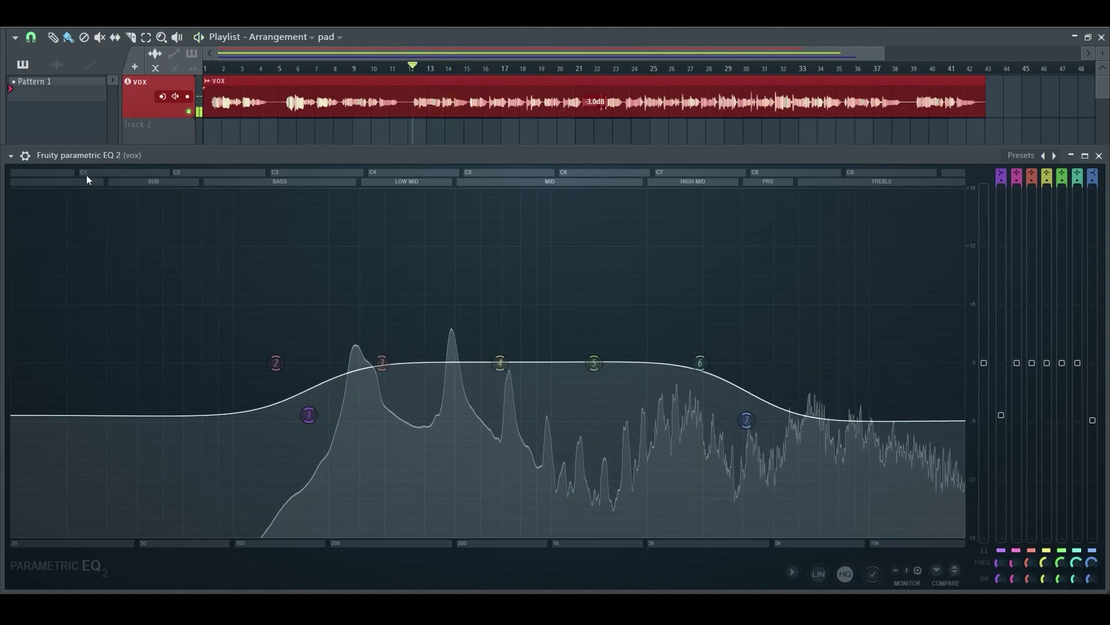
left_click(25, 155)
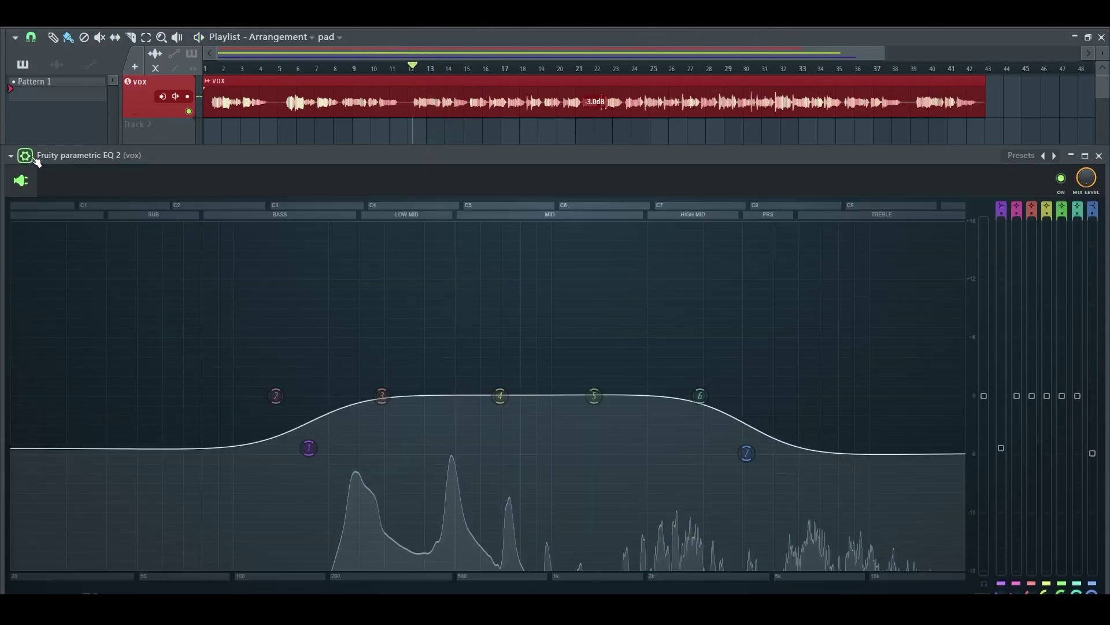
left_click(1062, 178)
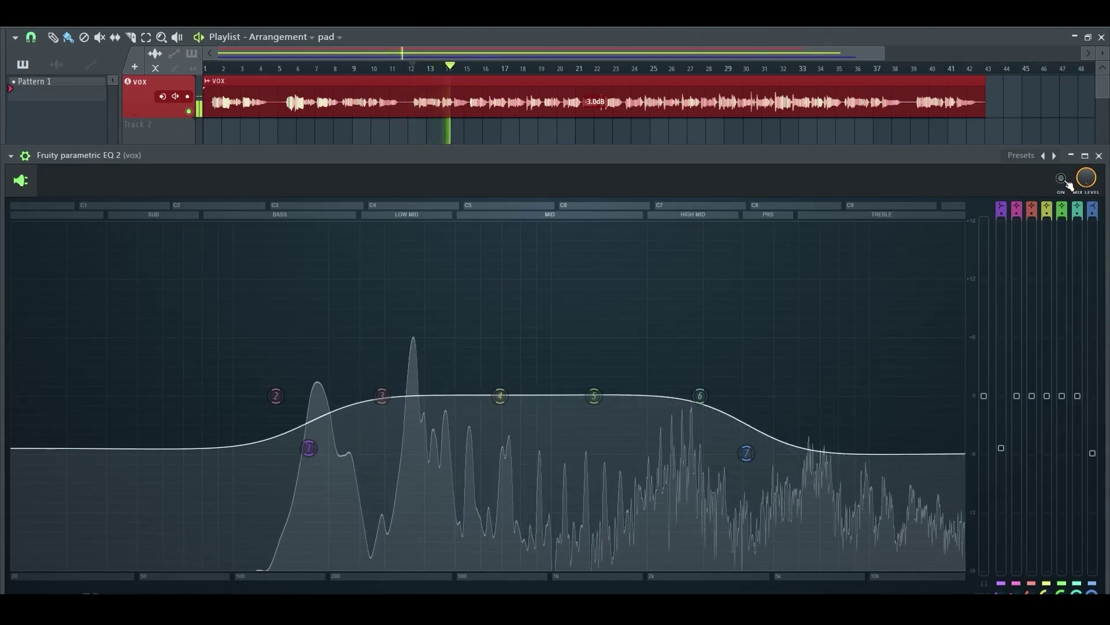
left_click(1063, 184)
key("space")
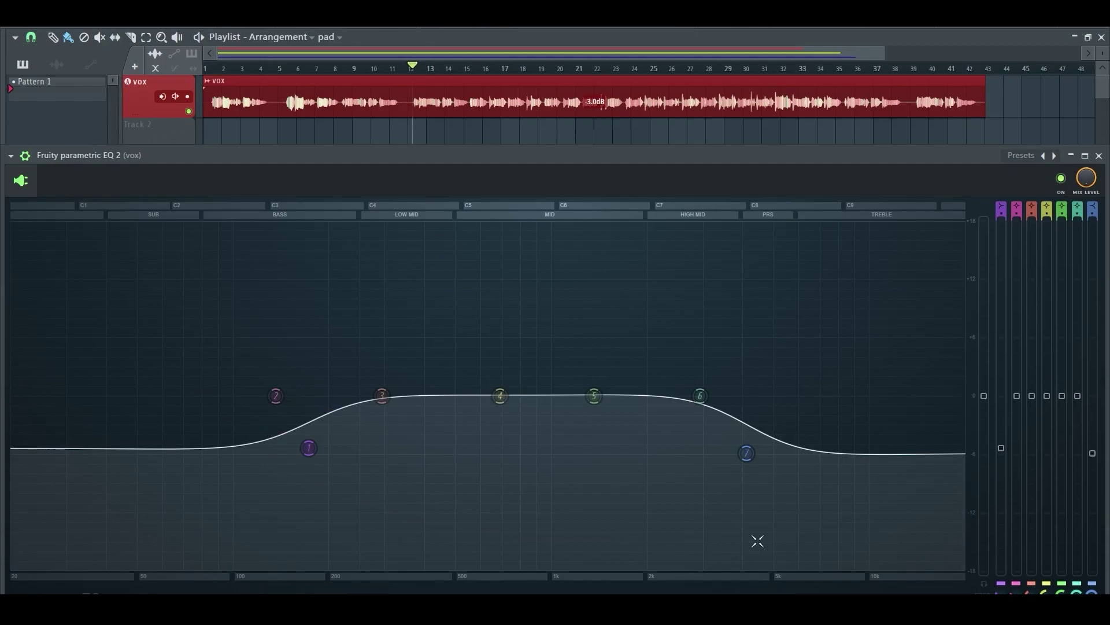
Step: Lower the band 7 high shelf slightly to about 3.8 kHz with a cut of about 6.5 dB
mouse_move(746, 453)
left_mouse_down()
mouse_move(749, 335)
mouse_move(734, 456)
mouse_move(732, 341)
mouse_move(721, 454)
mouse_move(724, 344)
mouse_move(727, 416)
mouse_move(739, 365)
mouse_move(735, 458)
left_mouse_up()
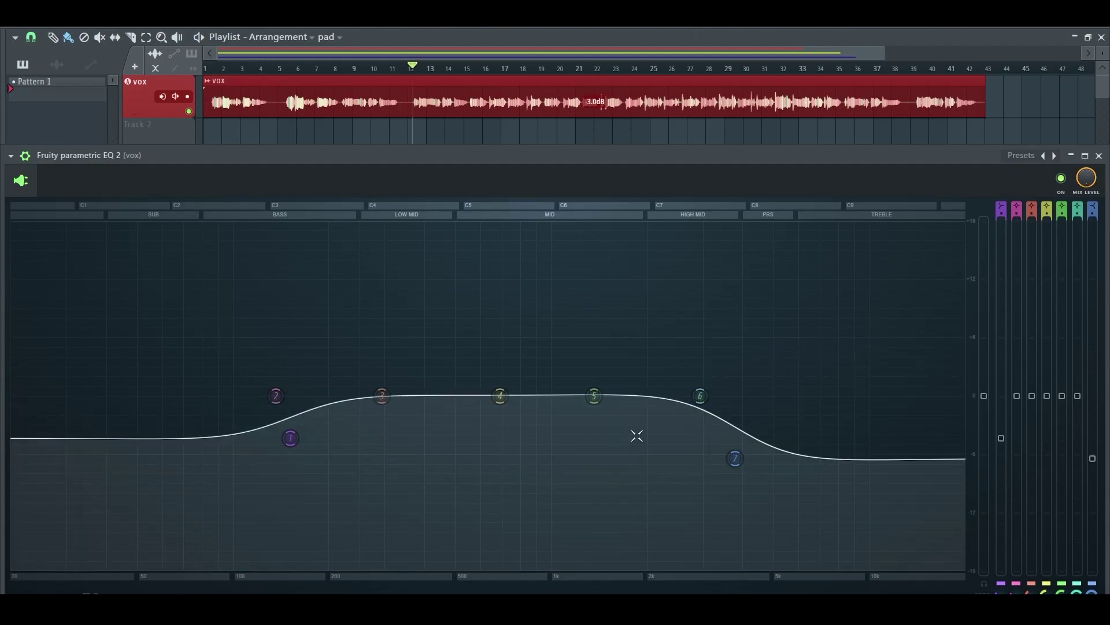